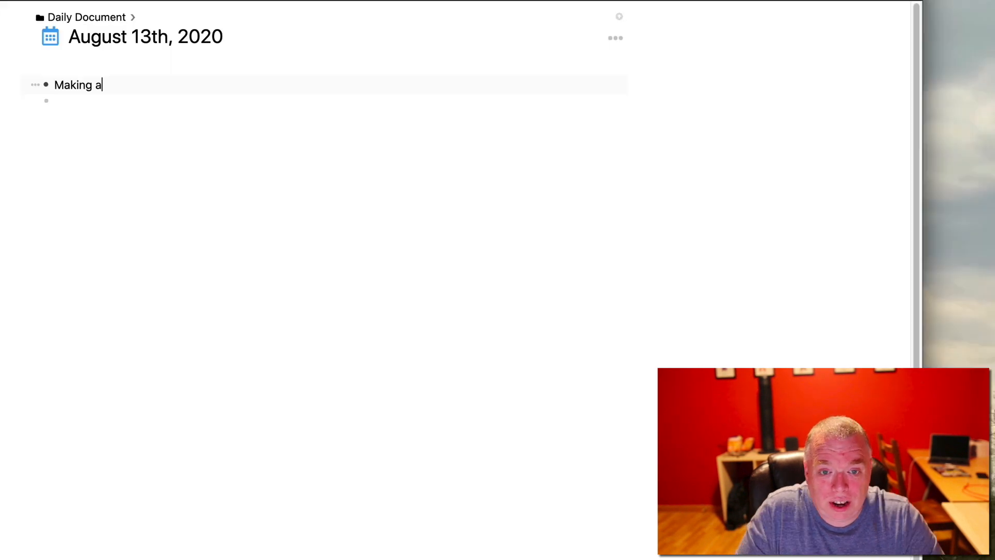
# Step: Finish the daily document's first bullet as "Making a YouTube video on RemNote" and collapse its nested bullets
pyautogui.write('YouTube video on RemNote')
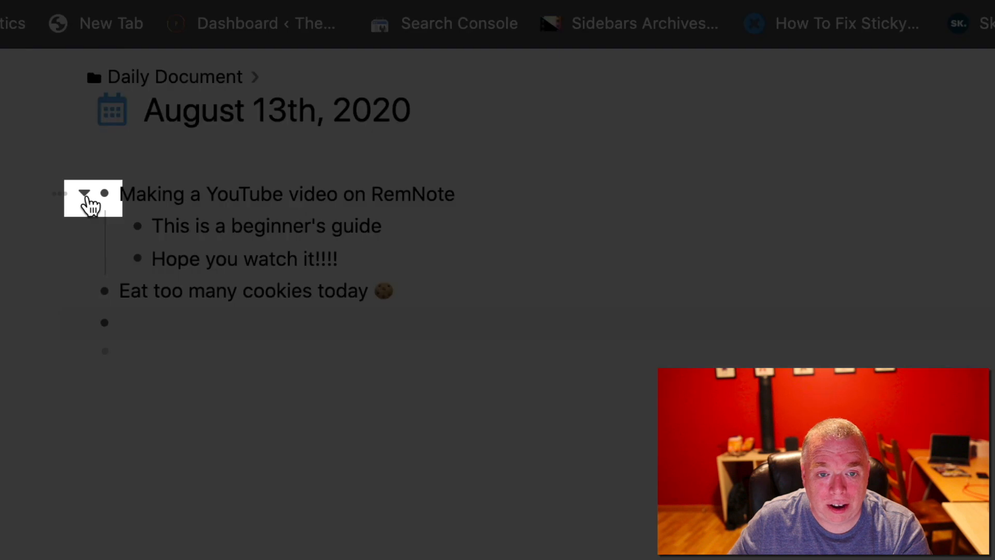
pyautogui.click(85, 194)
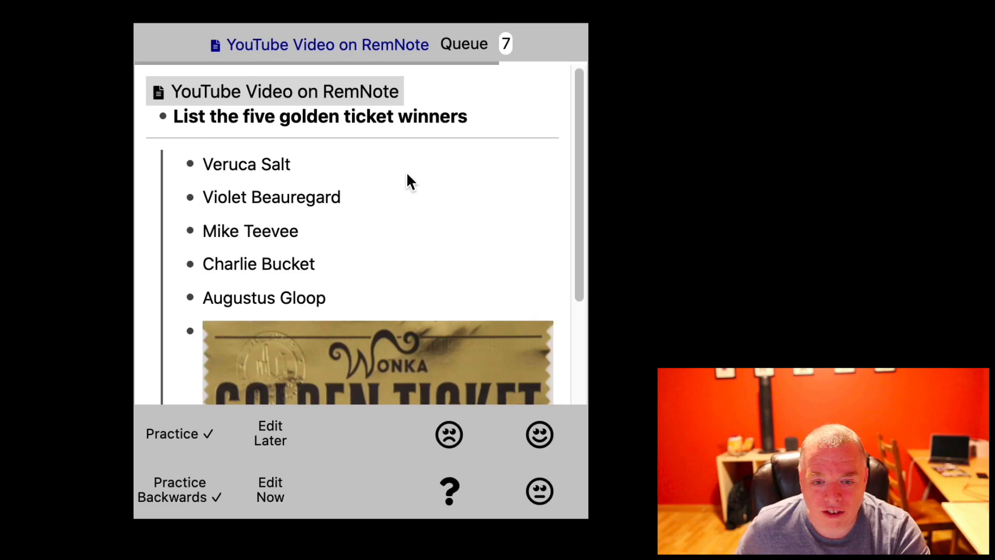
# Step: Review the full answer of the golden ticket winners flashcard and rate it with the smiling face
pyautogui.scroll(-3, 414, 191)
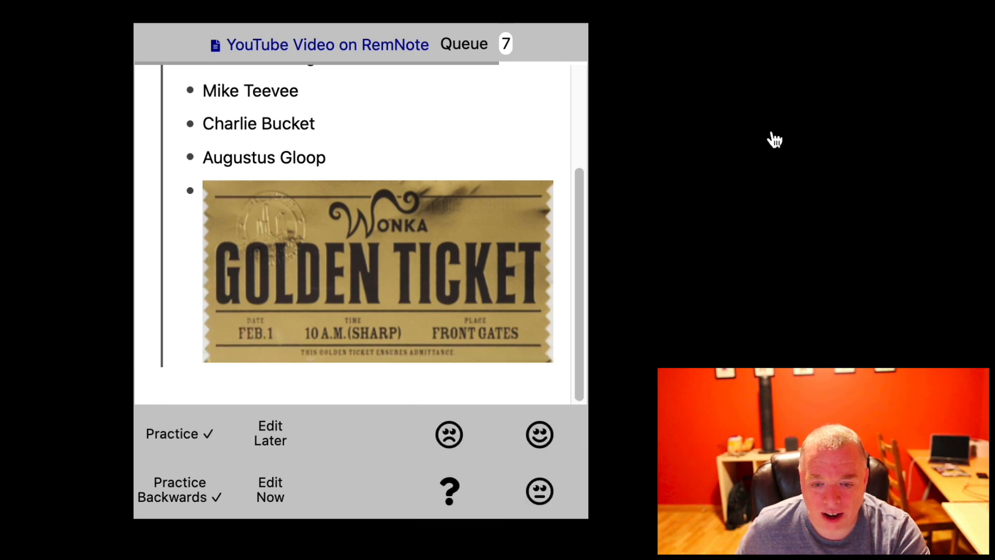
pyautogui.click(557, 441)
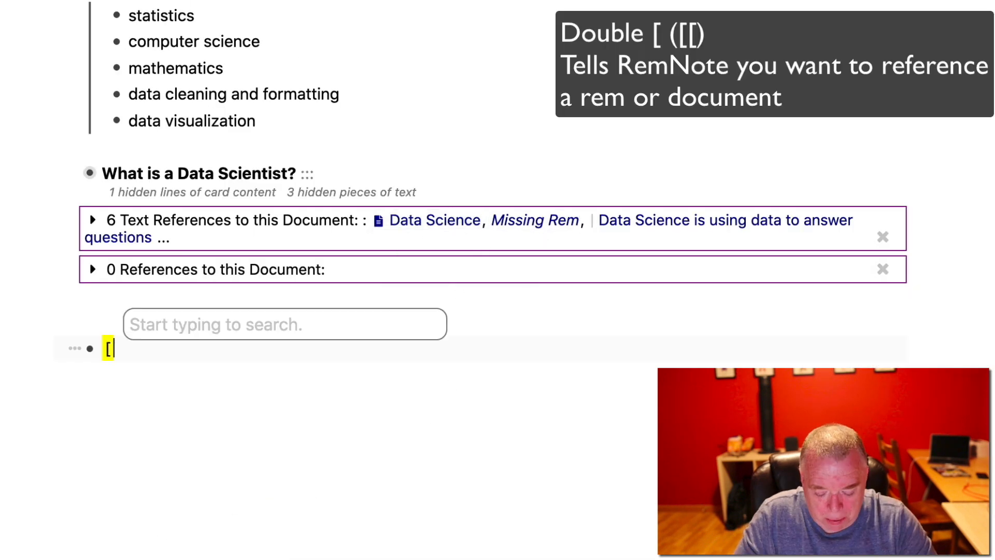
# Step: Insert a reference to the existing Big Data document in the new bullet and continue it with "is part of data"
pyautogui.write('Big')
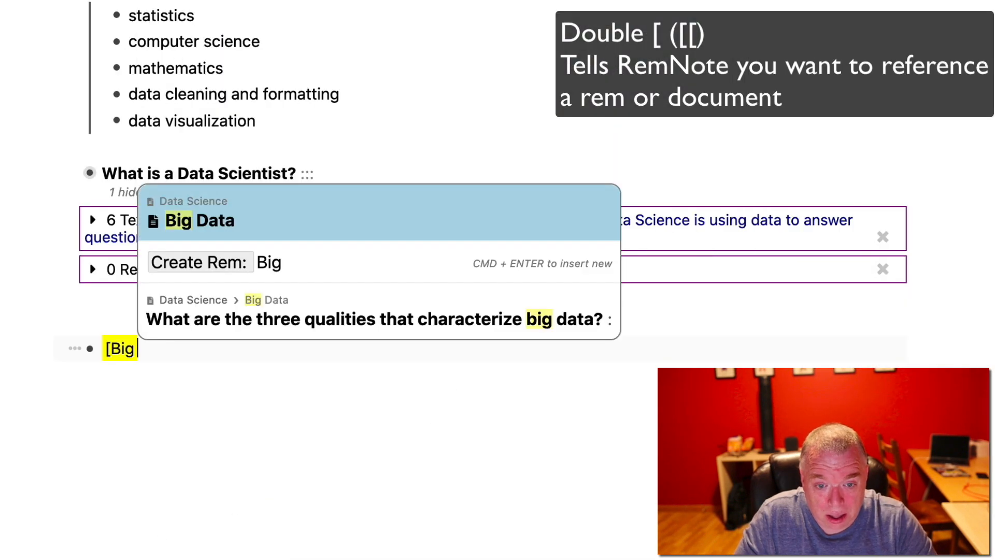
pyautogui.click(280, 216)
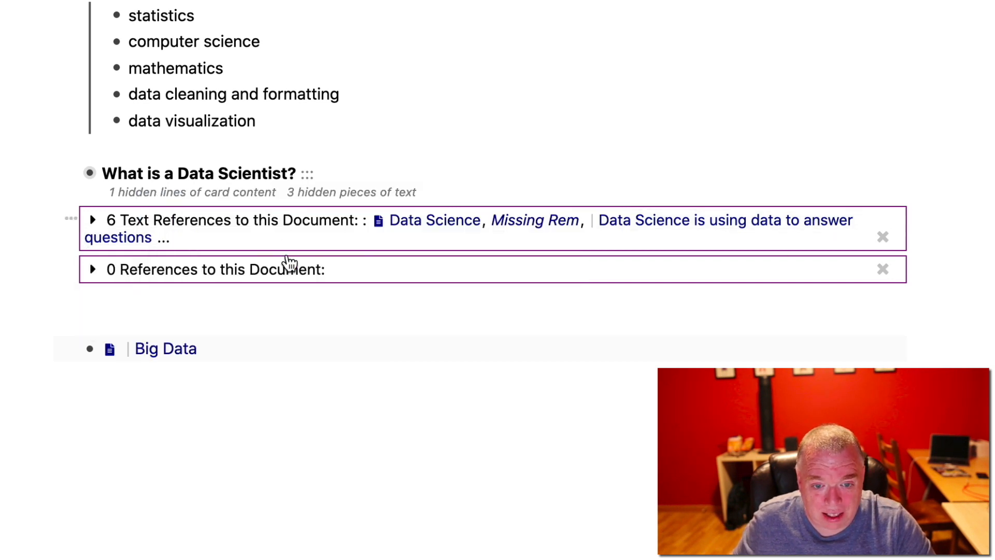
pyautogui.write('is ')
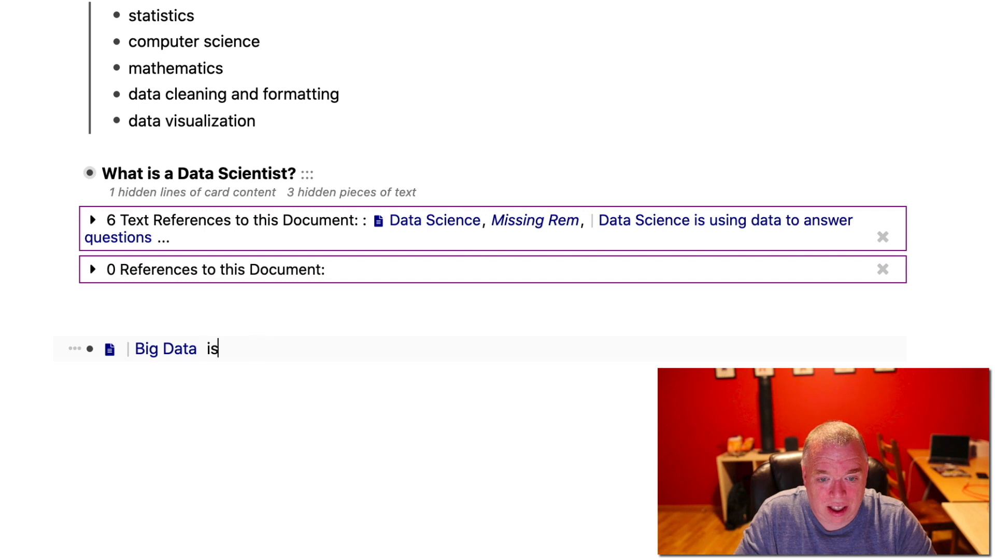
pyautogui.write('part of data ')
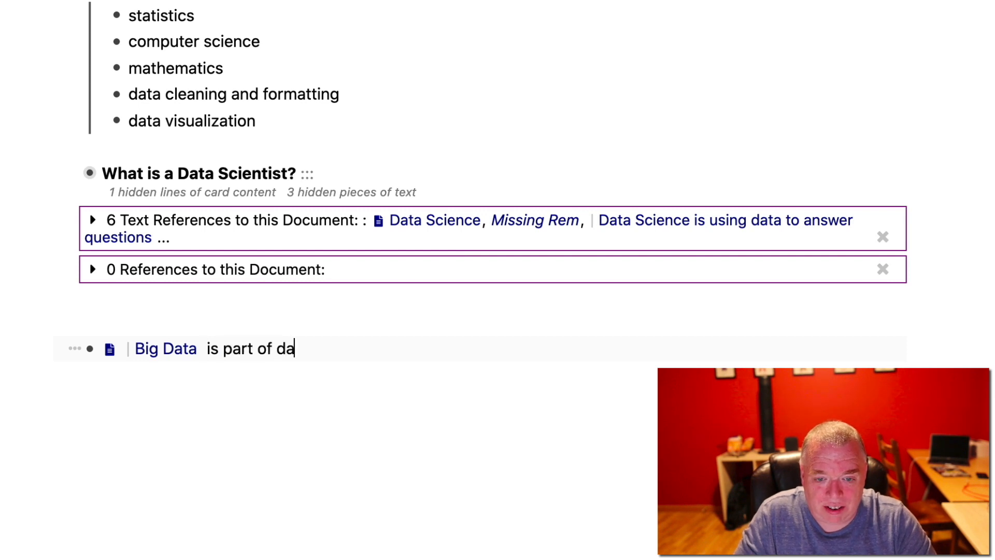
pyautogui.write('sce')
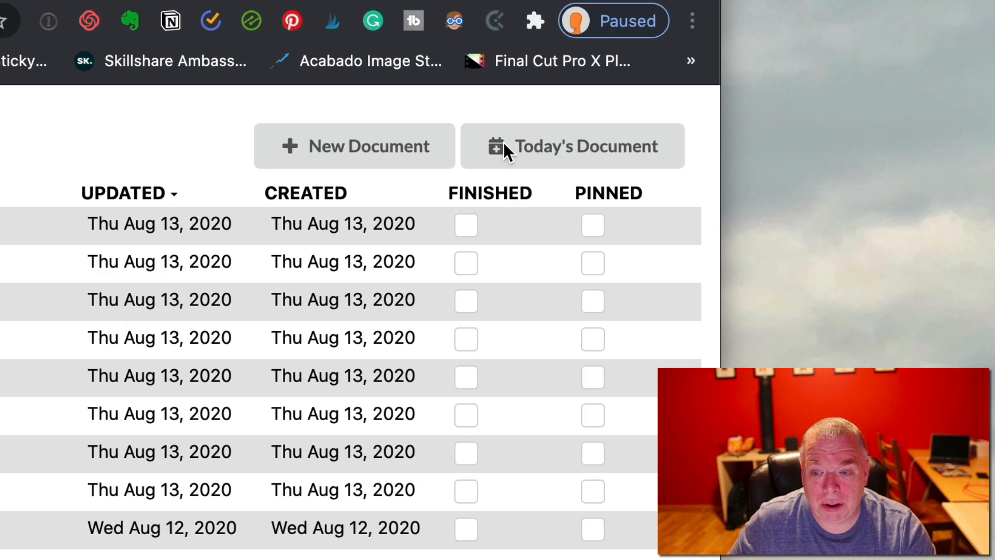
# Step: Open today's daily document and add the bullet "Making a YouTube video on RemNote"
pyautogui.click(565, 145)
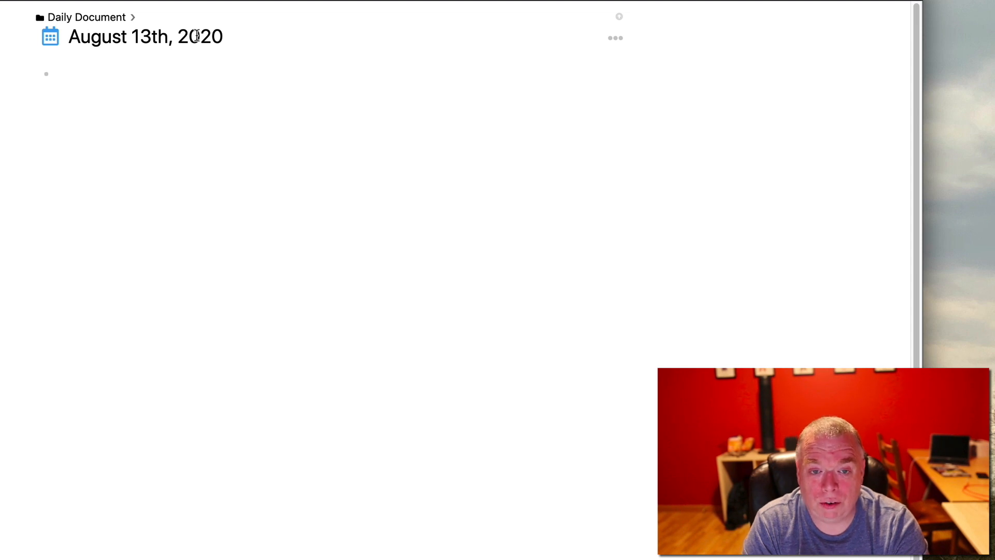
pyautogui.click(100, 82)
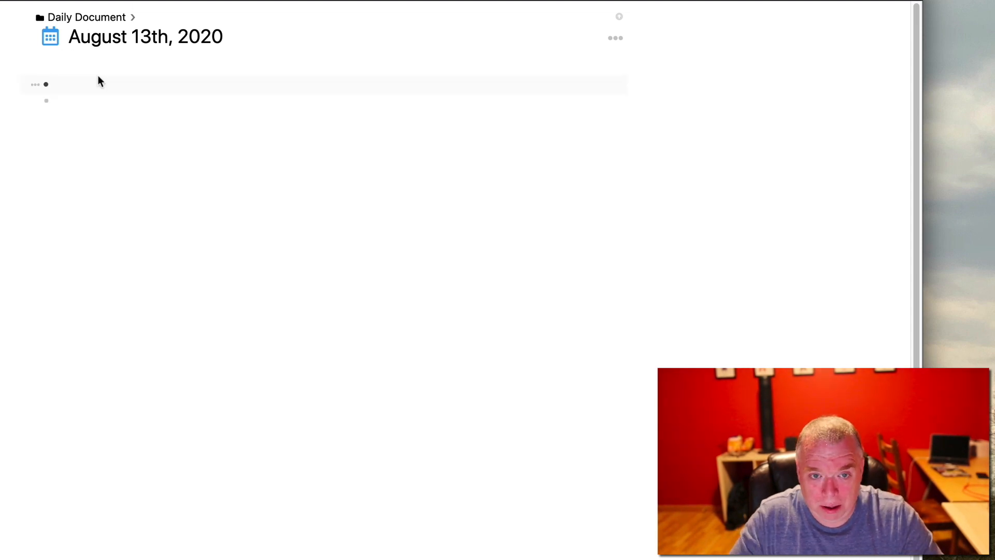
pyautogui.write('Makings')
pyautogui.press('BackSpace')
pyautogui.write('a Y')
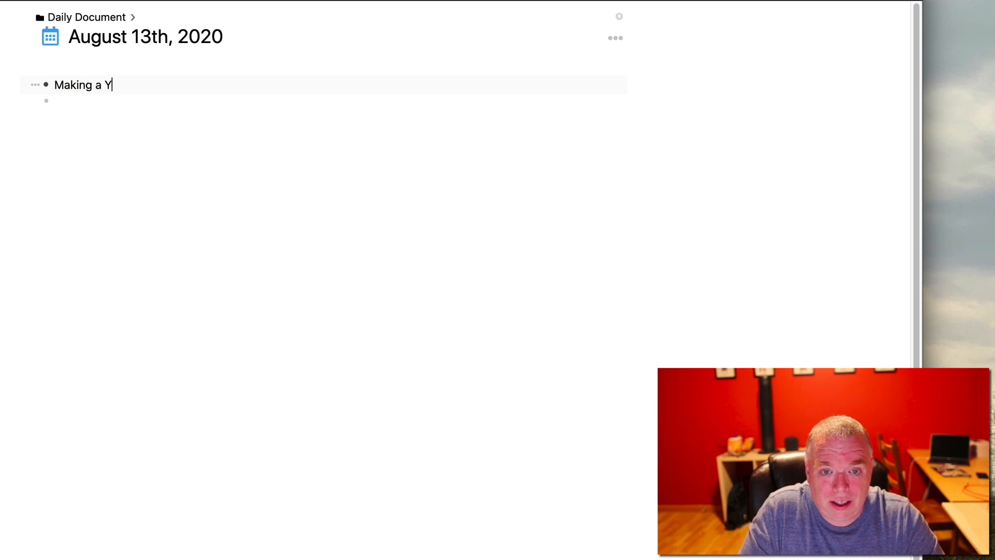
pyautogui.write('ouTube vide')
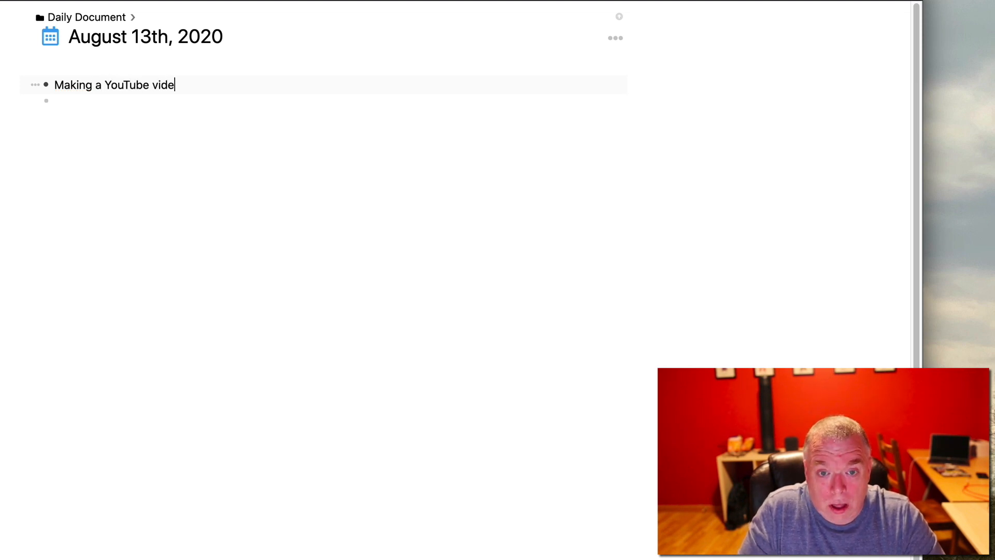
pyautogui.write('o on RemNO')
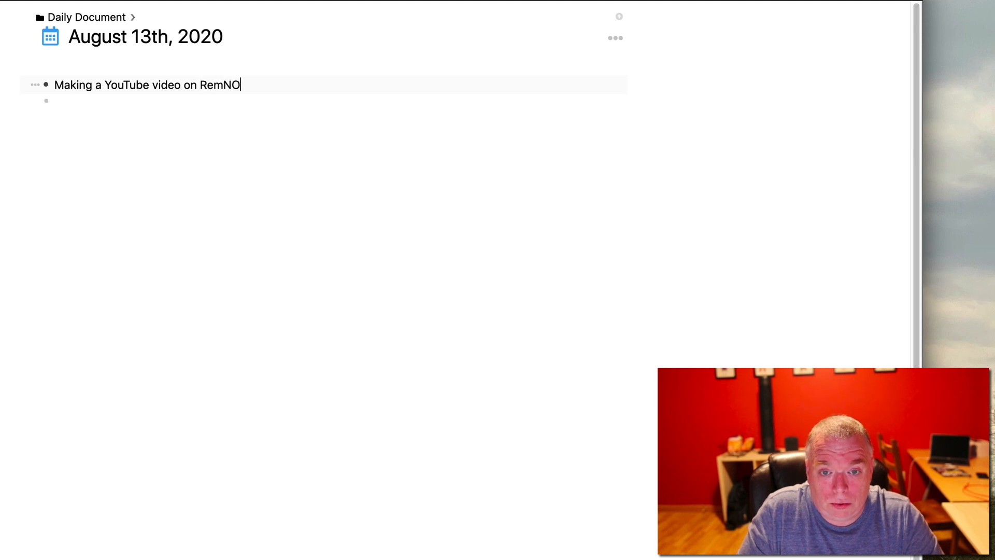
pyautogui.press('BackSpace')
pyautogui.write('ote')
pyautogui.press('Return')
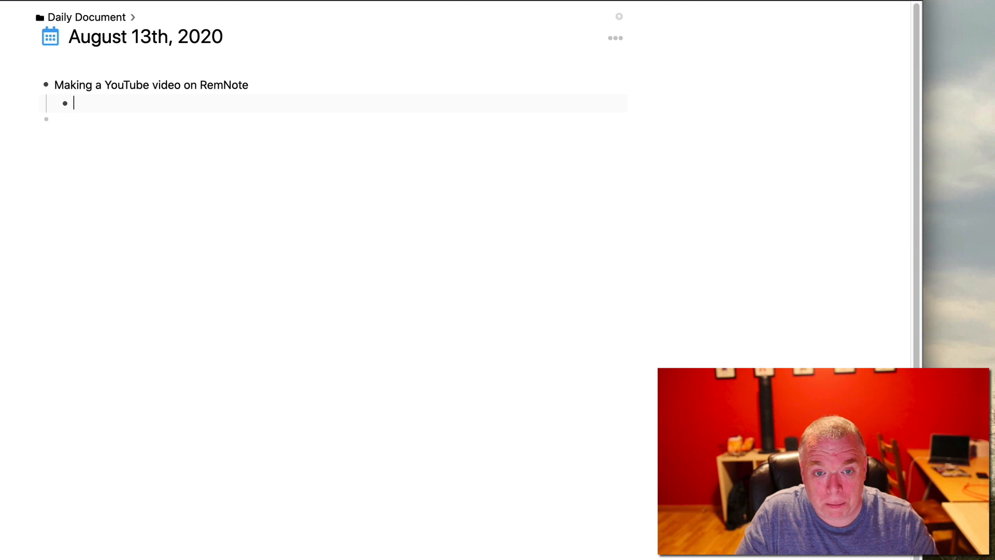
# Step: Add the nested bullets "This is a beginner's guide" and "Hope you watch it!!!!" under the YouTube video bullet
pyautogui.write('This is')
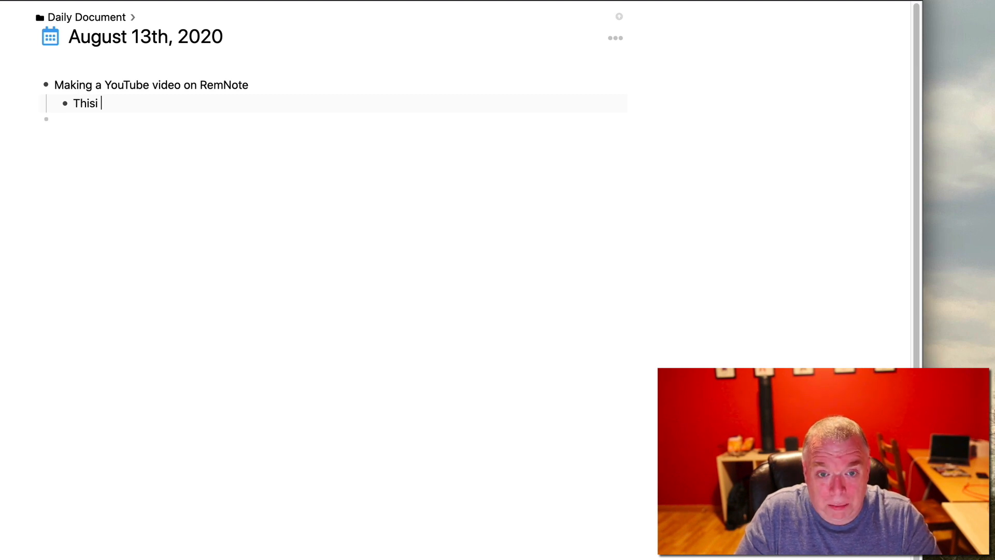
pyautogui.write(' a beg')
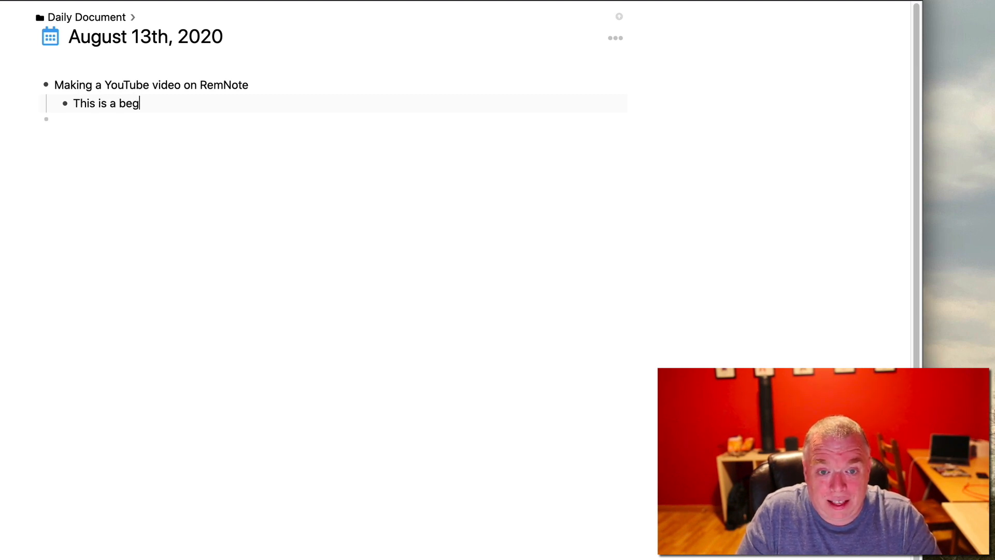
pyautogui.write("inner's guide")
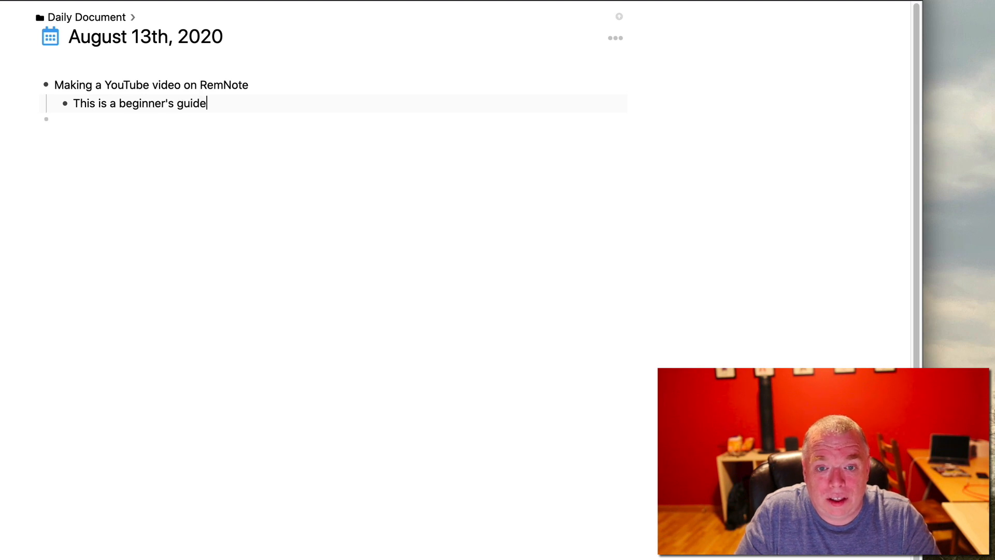
pyautogui.press('Return')
pyautogui.write('Ho')
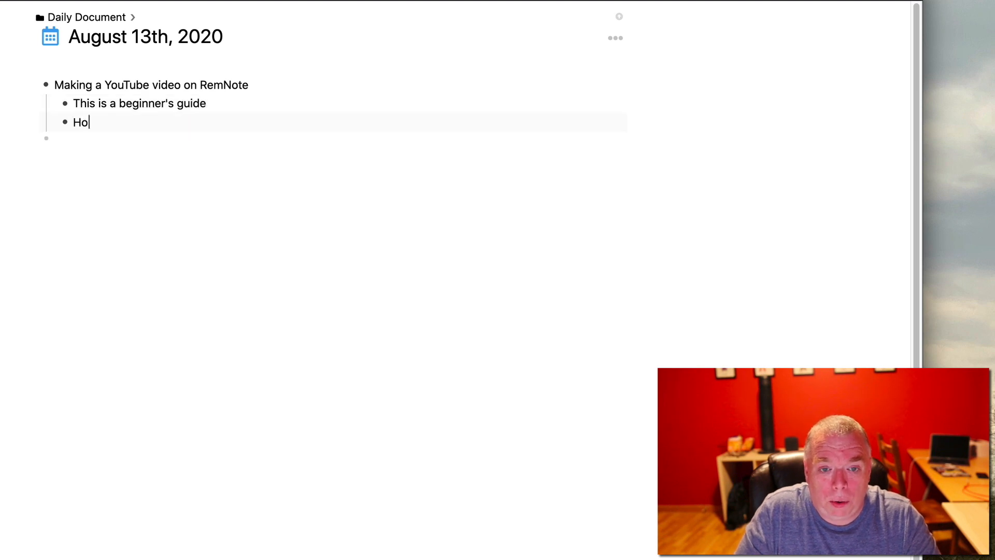
pyautogui.write('pe you wat')
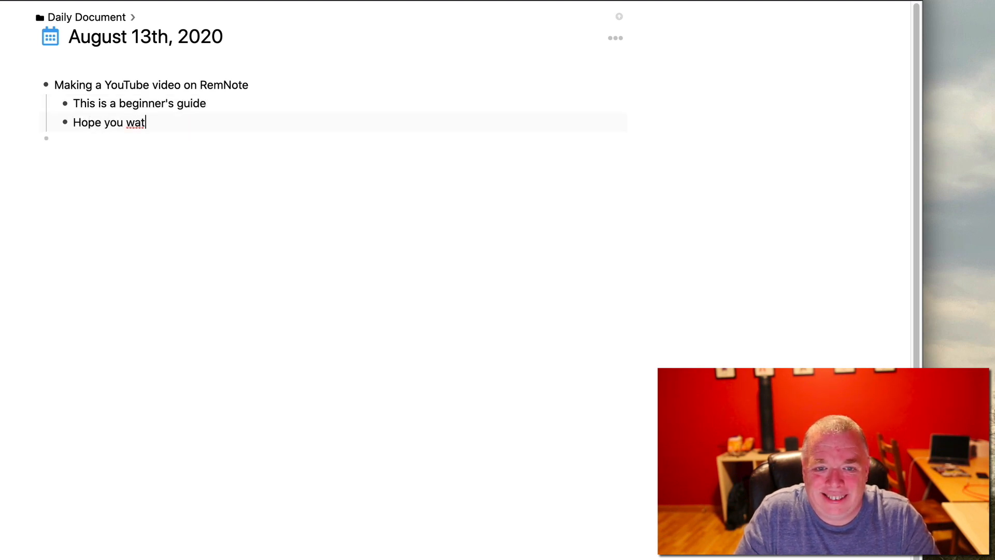
pyautogui.write('ch it!!!!')
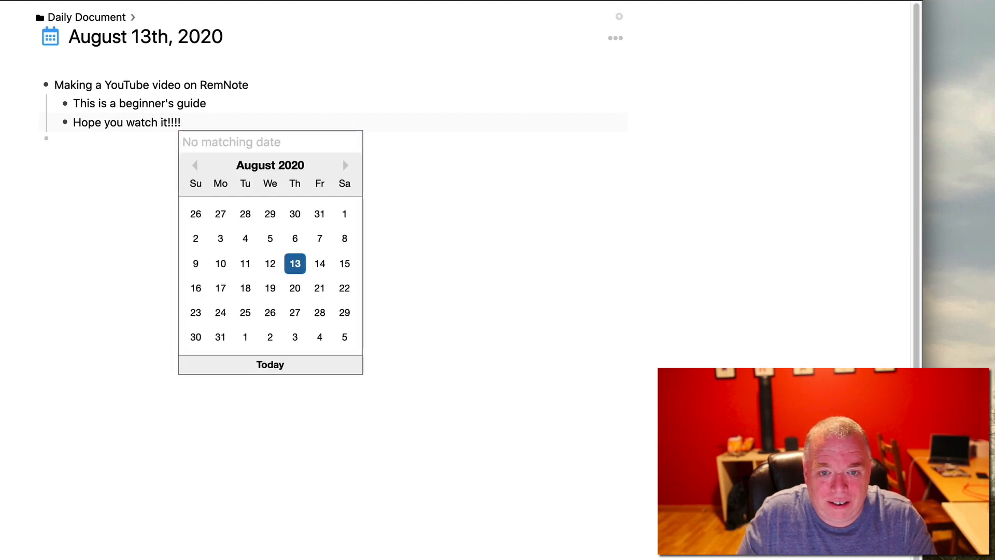
pyautogui.press('Escape')
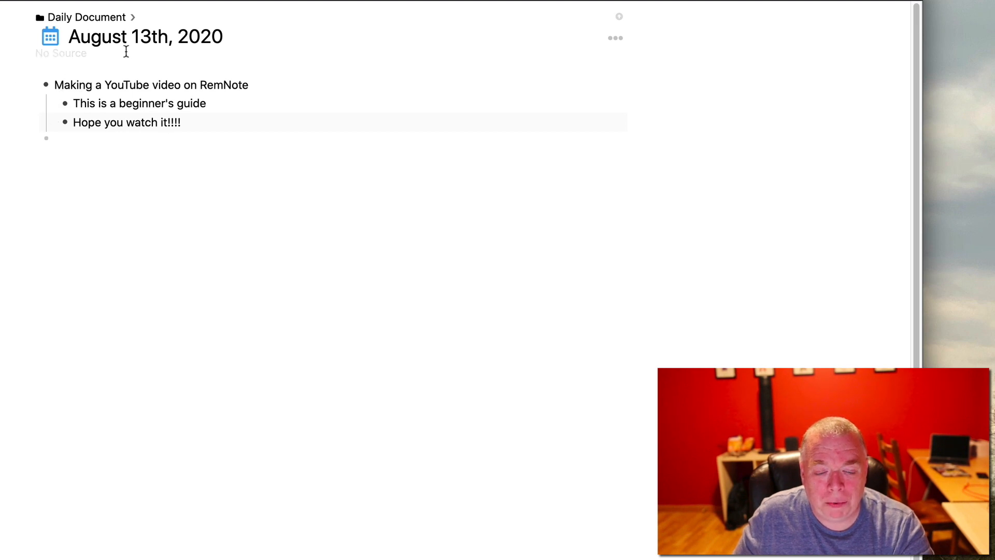
# Step: Add a top-level bullet "Eat too many cookies today" ending with the cookie emoji, and start an empty bullet below it
pyautogui.click(62, 136)
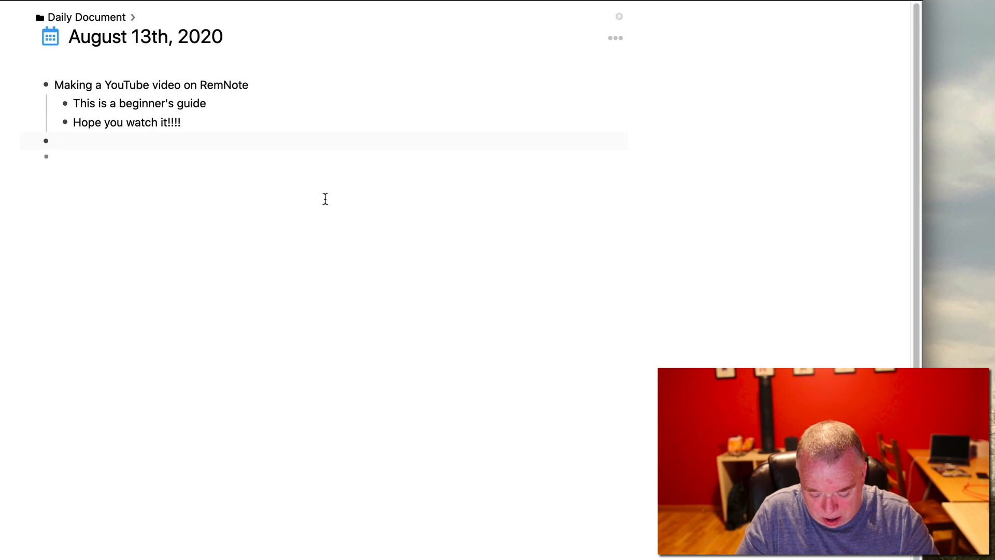
pyautogui.write('Eat too many cookies today')
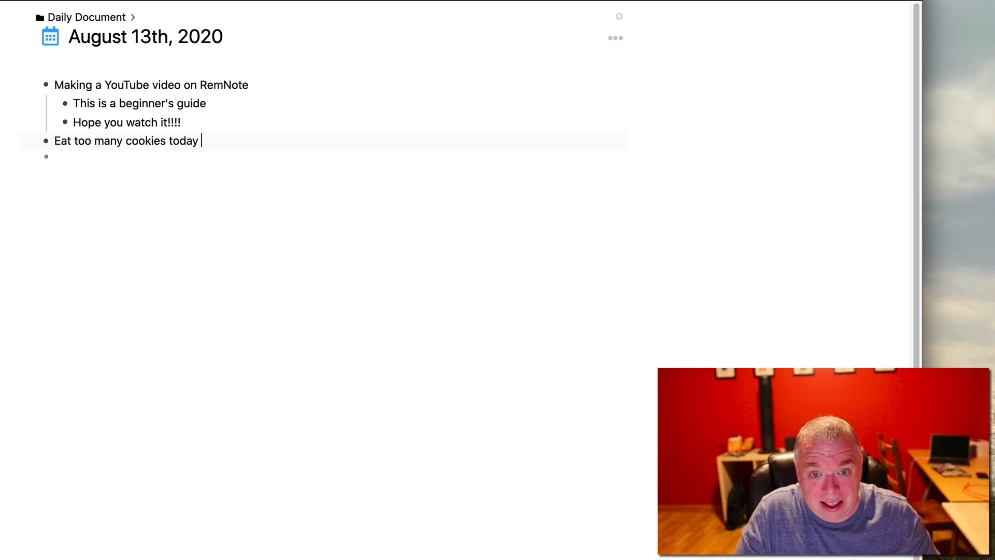
pyautogui.press('ctrl+super+space')
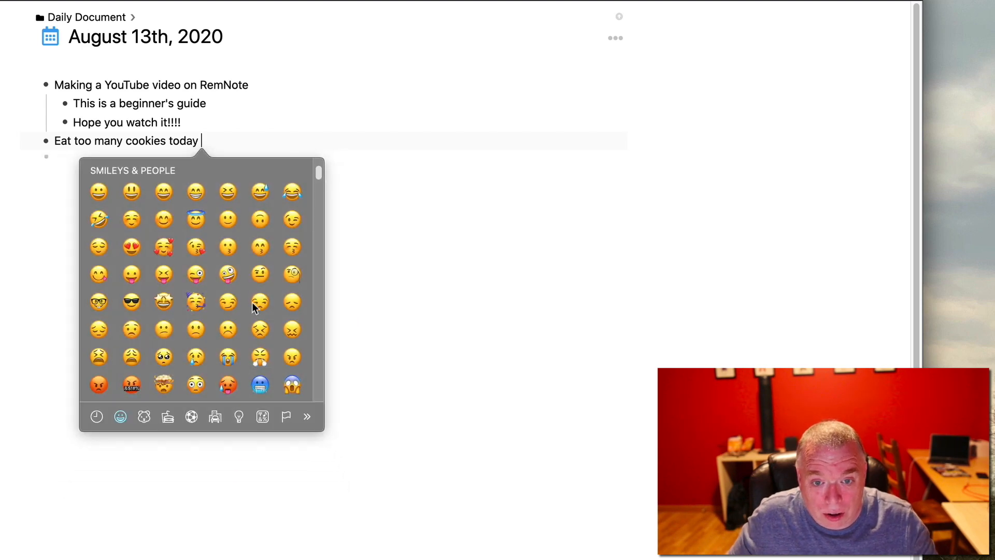
pyautogui.click(160, 418)
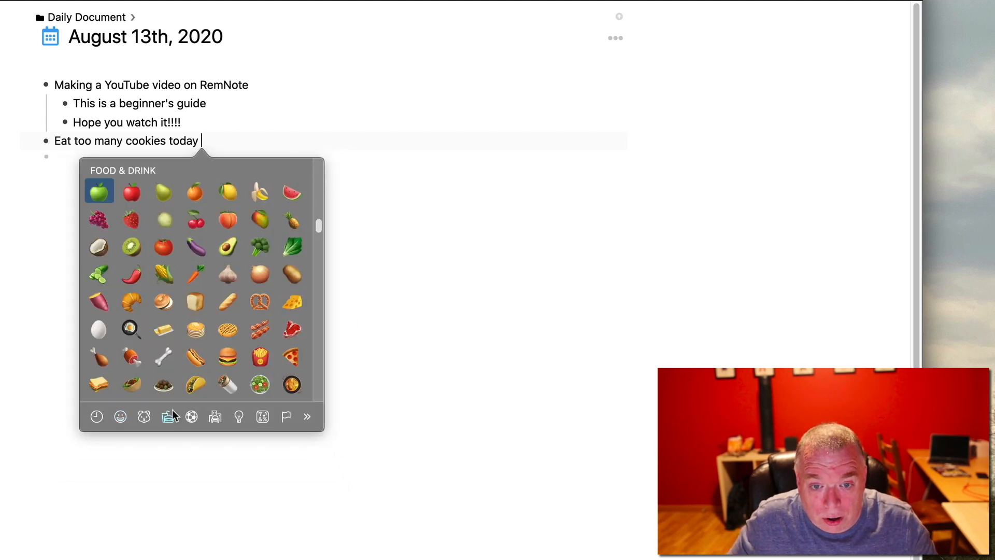
pyautogui.scroll(-5, 198, 384)
pyautogui.click(204, 391)
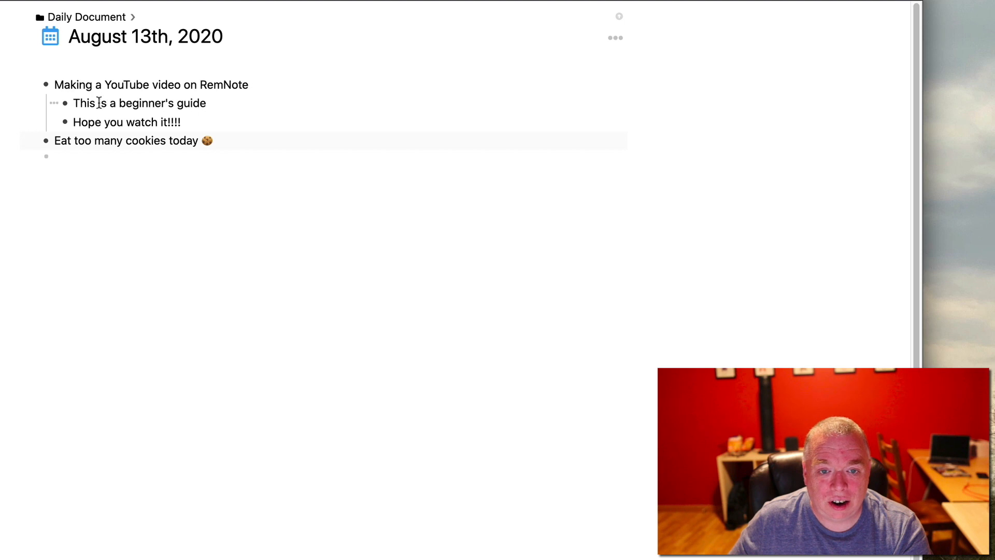
pyautogui.click(63, 155)
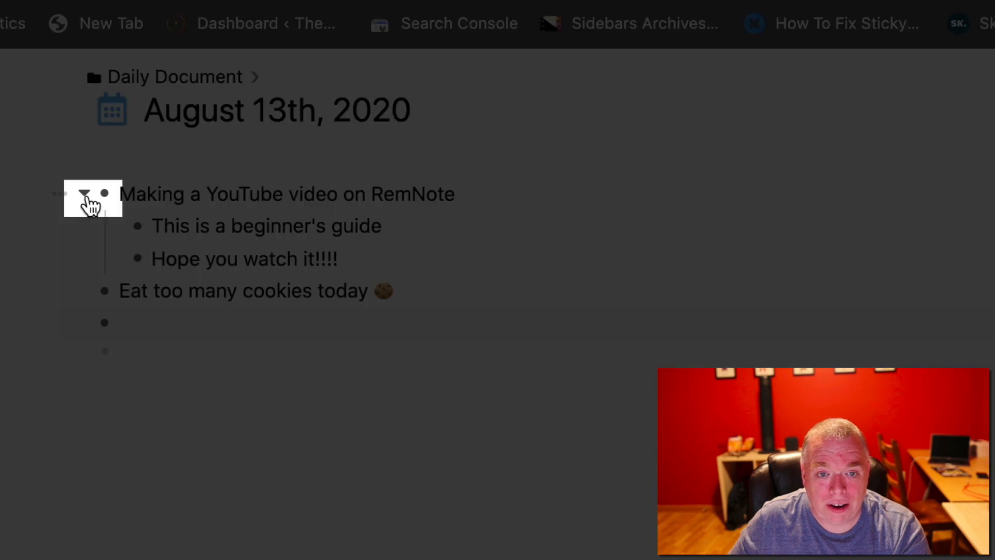
# Step: Collapse the nested bullets under "Making a YouTube video on RemNote" and expand them again
pyautogui.click(85, 195)
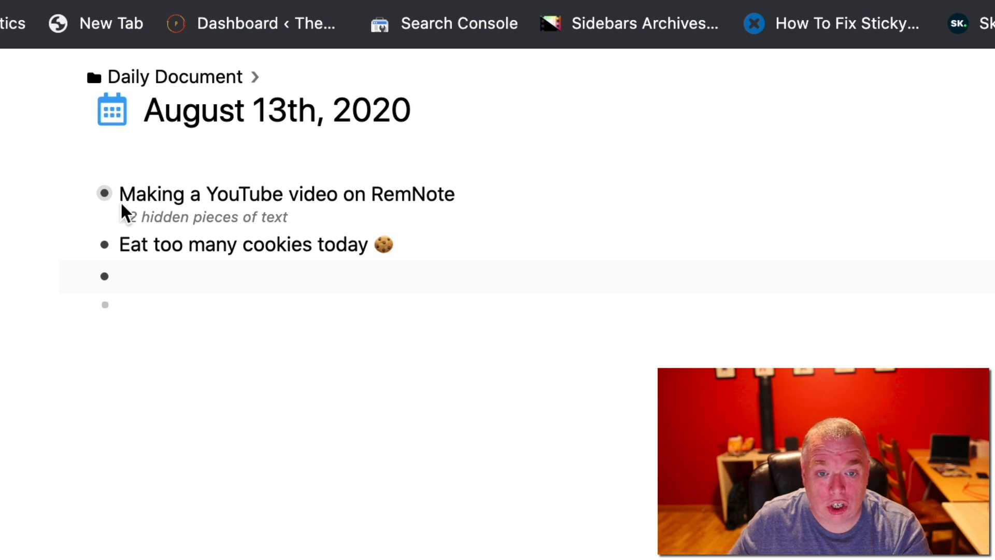
pyautogui.click(84, 194)
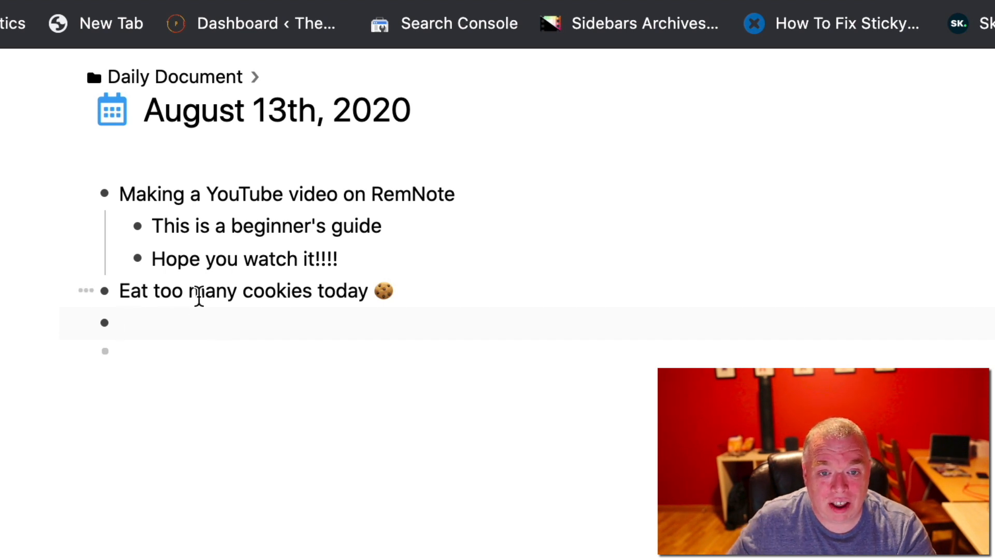
# Step: Make the words "too many cookies" bold in the cookies bullet
pyautogui.click(163, 252)
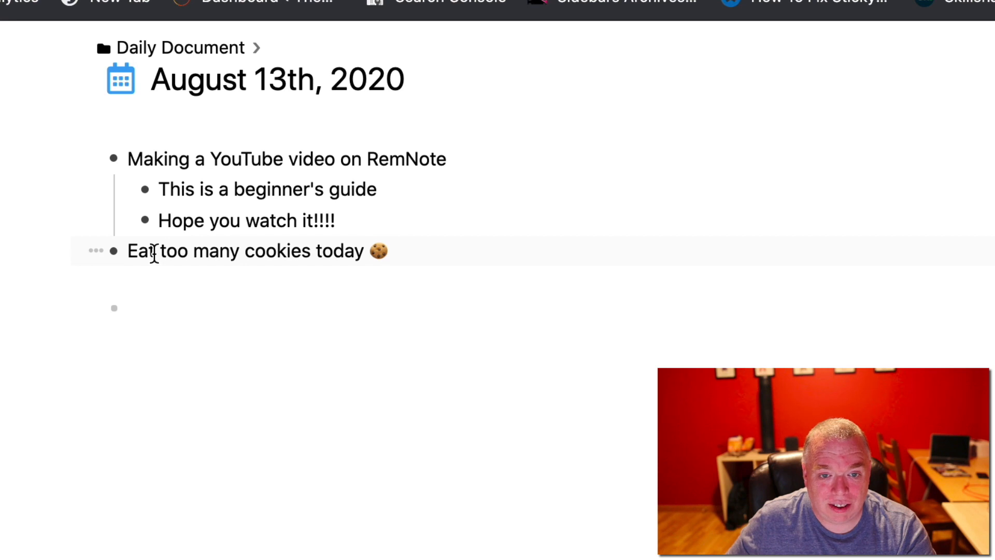
pyautogui.moveTo(161, 253); pyautogui.dragTo(309, 260)
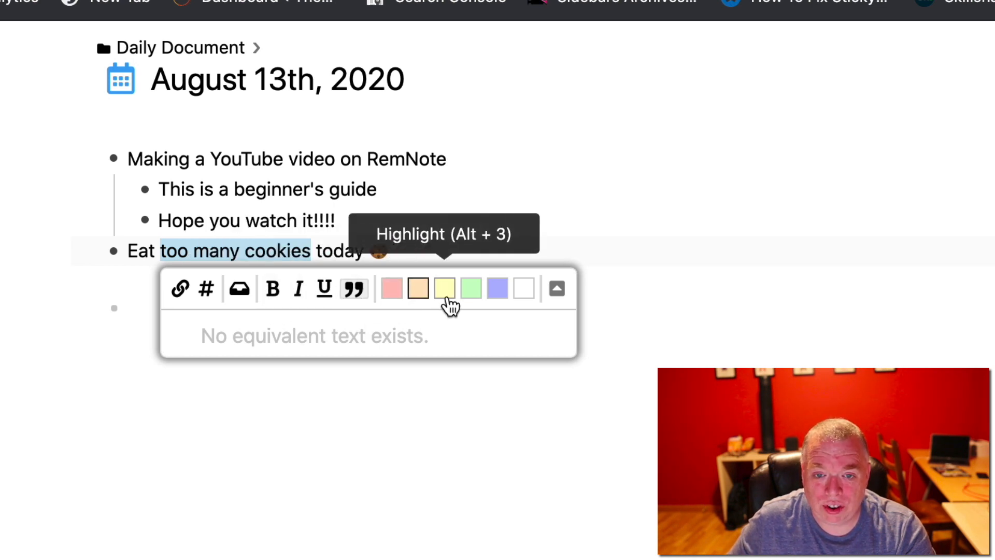
pyautogui.click(556, 295)
pyautogui.click(555, 295)
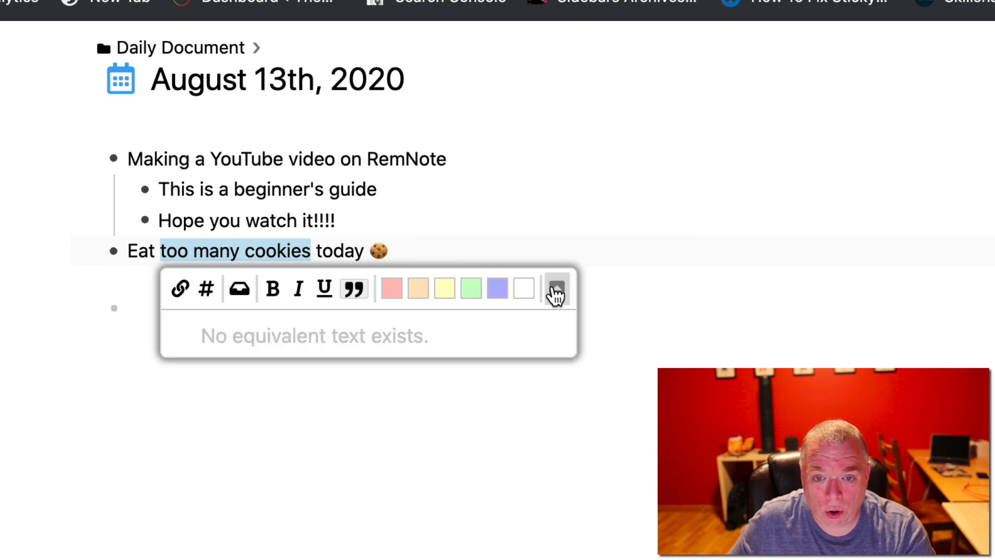
pyautogui.moveTo(161, 251); pyautogui.dragTo(195, 248)
pyautogui.moveTo(293, 253); pyautogui.dragTo(312, 250)
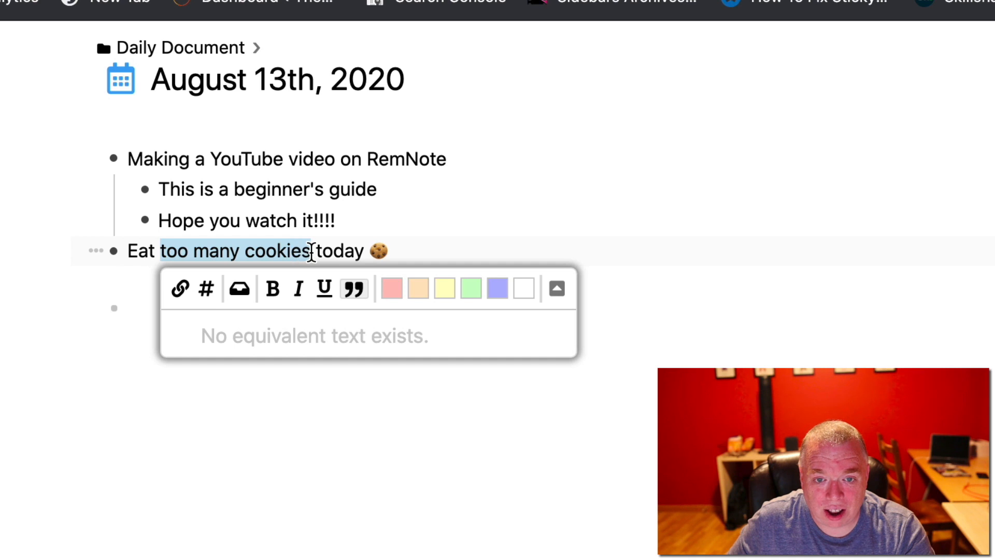
pyautogui.click(280, 292)
pyautogui.click(278, 483)
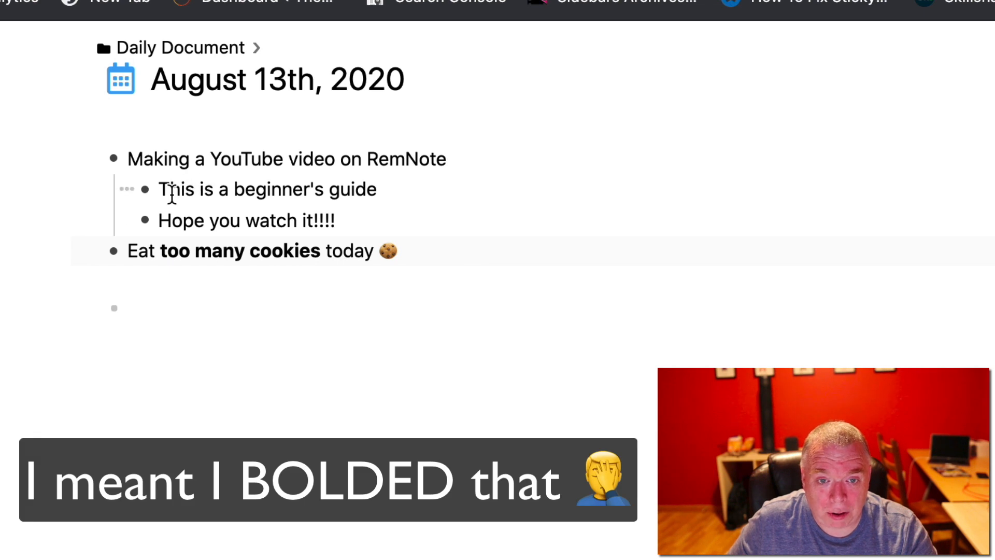
# Step: Highlight the nested bullet "This is a beginner's guide" in yellow
pyautogui.moveTo(157, 188); pyautogui.dragTo(378, 196)
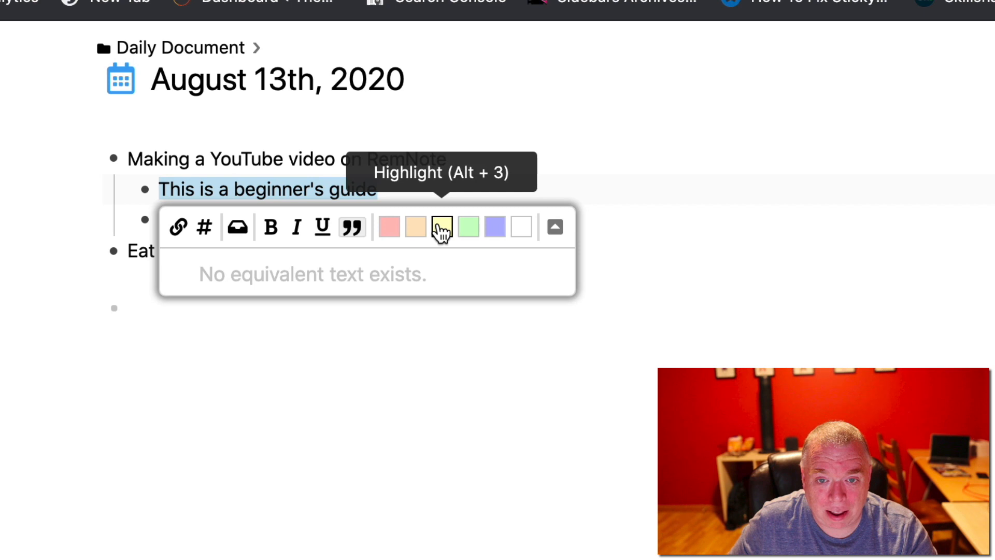
pyautogui.click(442, 230)
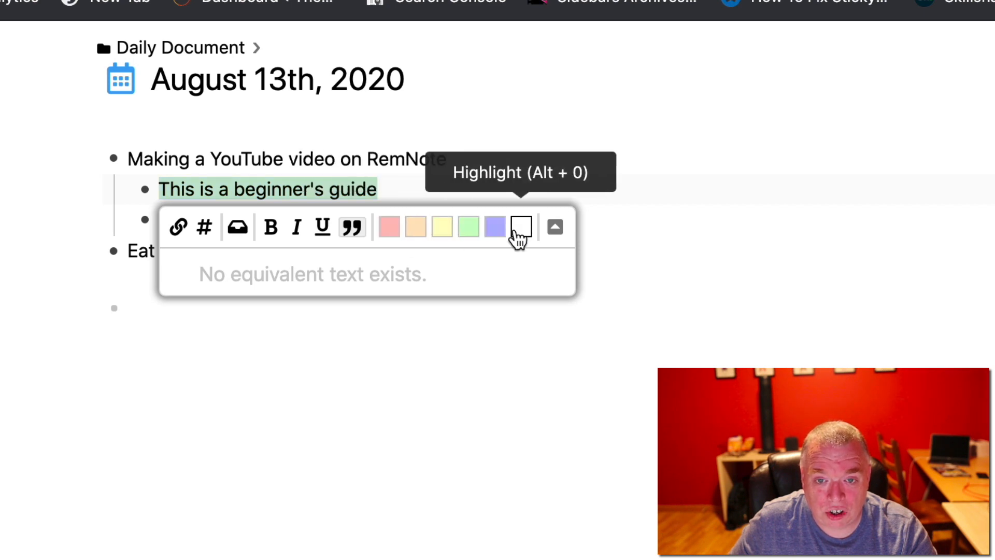
pyautogui.click(503, 165)
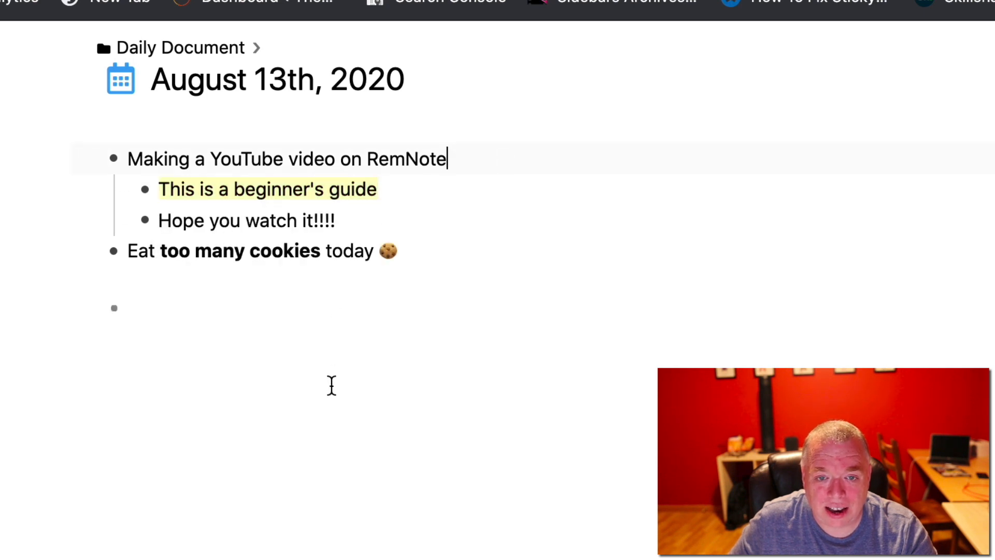
# Step: Italicize the whole text of the nested bullet "Hope you watch it!!!!"
pyautogui.moveTo(210, 220); pyautogui.dragTo(318, 231)
pyautogui.moveTo(158, 220); pyautogui.dragTo(334, 223)
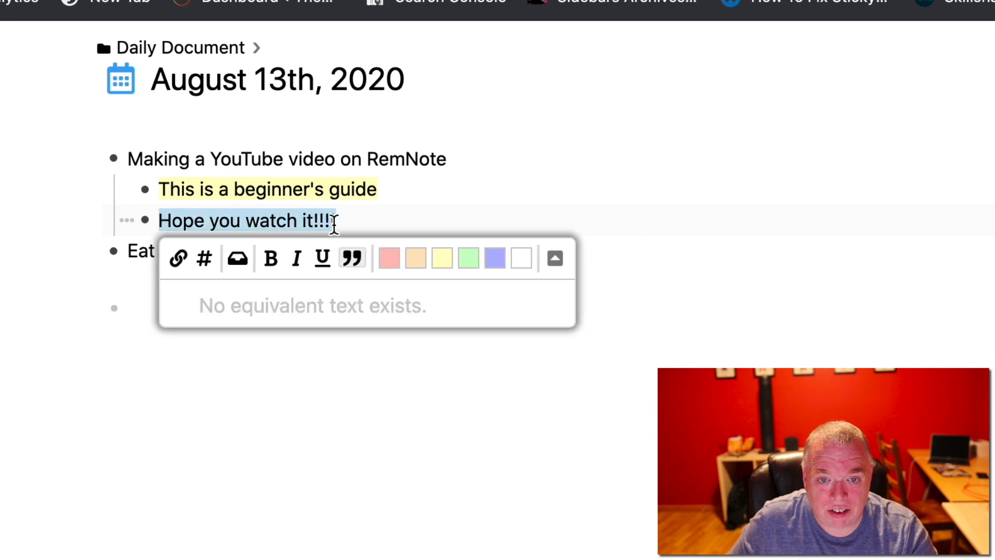
pyautogui.click(303, 268)
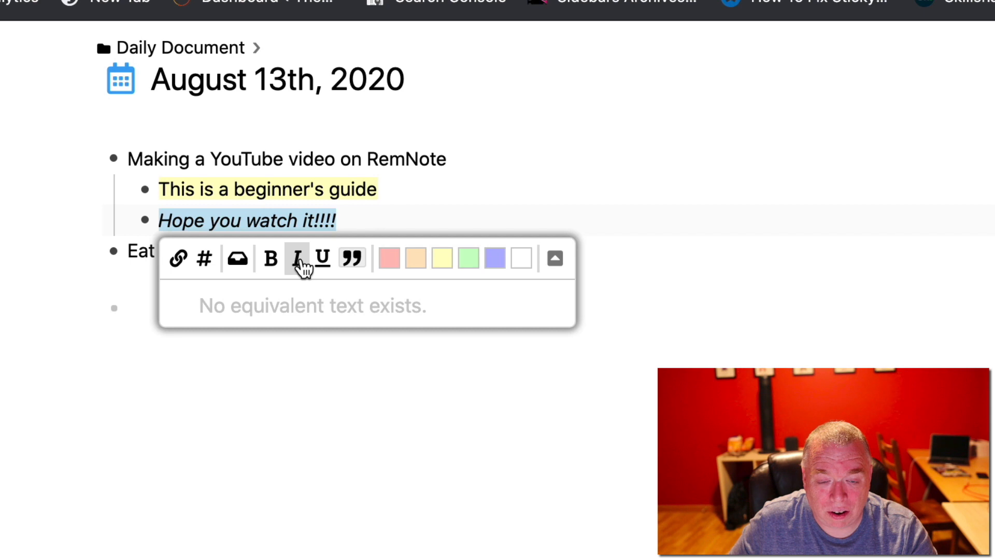
pyautogui.click(304, 420)
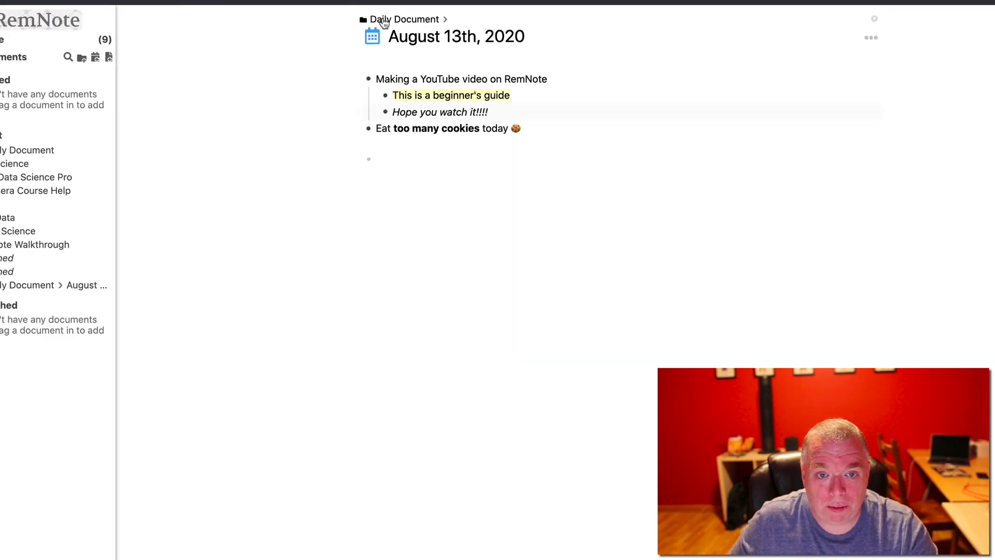
# Step: Create a new document from the documents overview and title it "YouTube Video on RemNote"
pyautogui.click(25, 58)
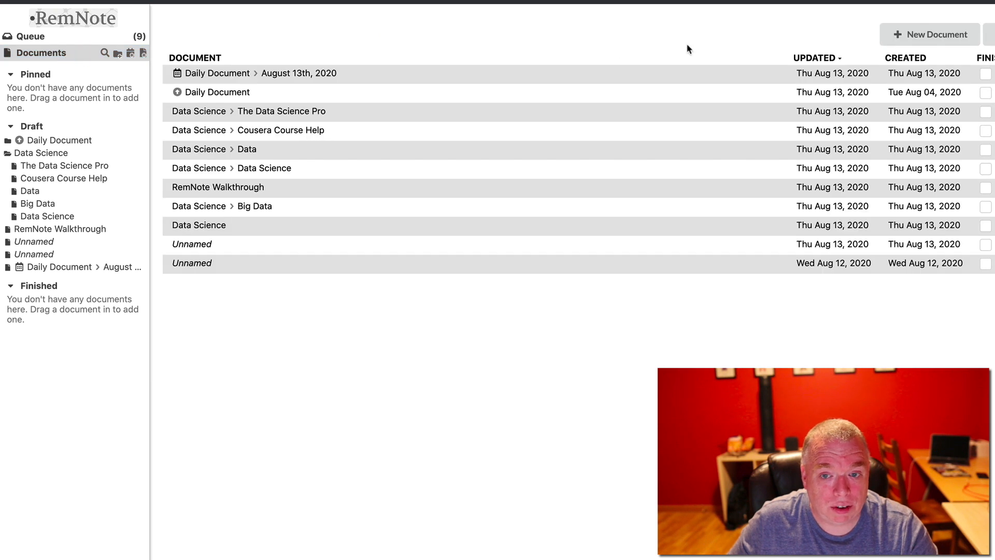
pyautogui.click(959, 34)
pyautogui.click(426, 36)
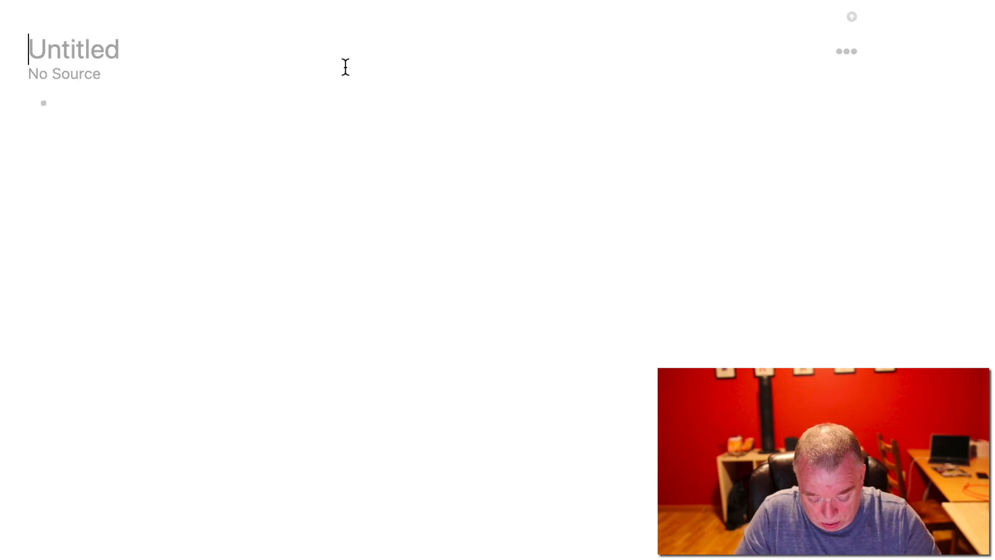
pyautogui.write('YouTube Vide')
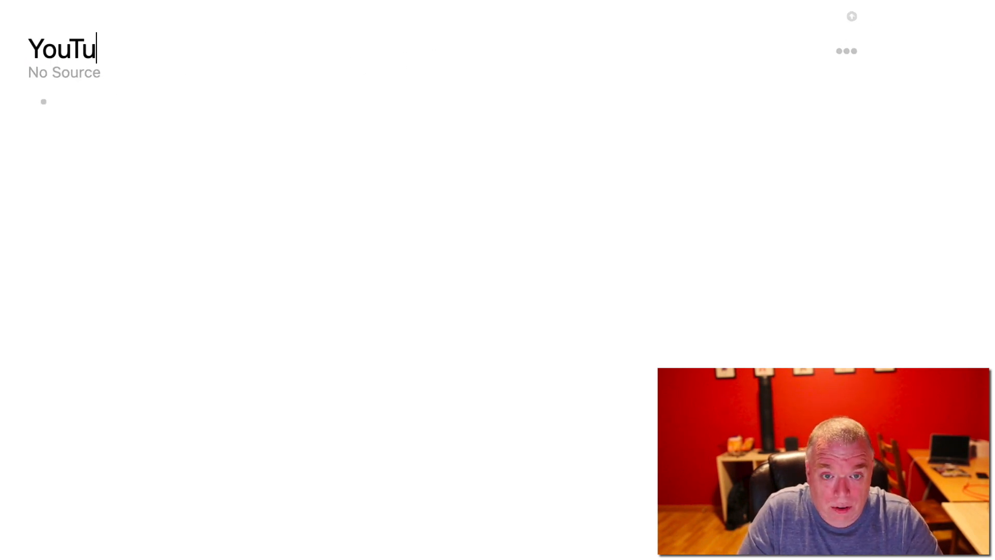
pyautogui.write('o on Remno')
pyautogui.press('BackSpace')
pyautogui.press('BackSpace')
pyautogui.write('Note')
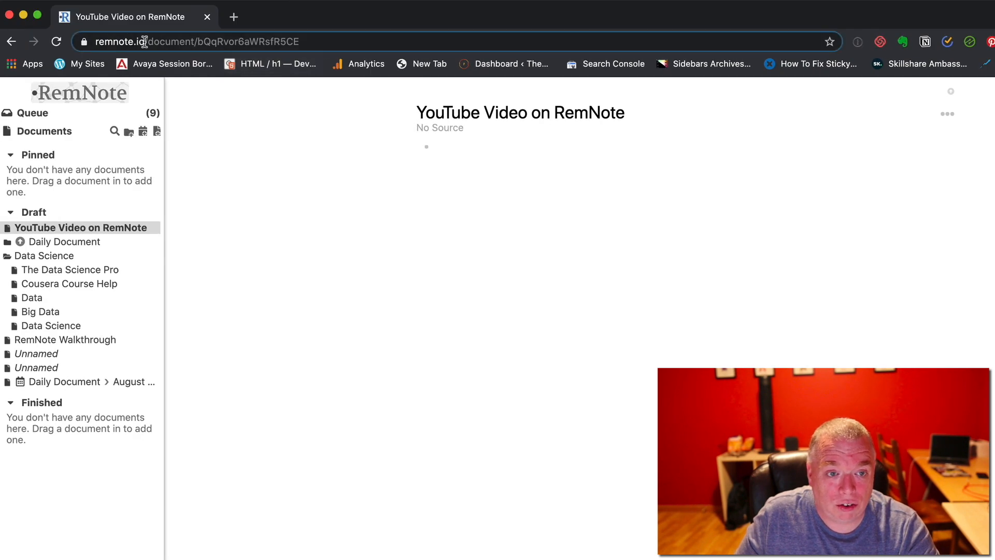
# Step: Copy the remnote.io site address and paste it as the source of the "YouTube Video on RemNote" document
pyautogui.moveTo(145, 41); pyautogui.dragTo(86, 44)
pyautogui.press('super+c')
pyautogui.click(446, 127)
pyautogui.press('super+v')
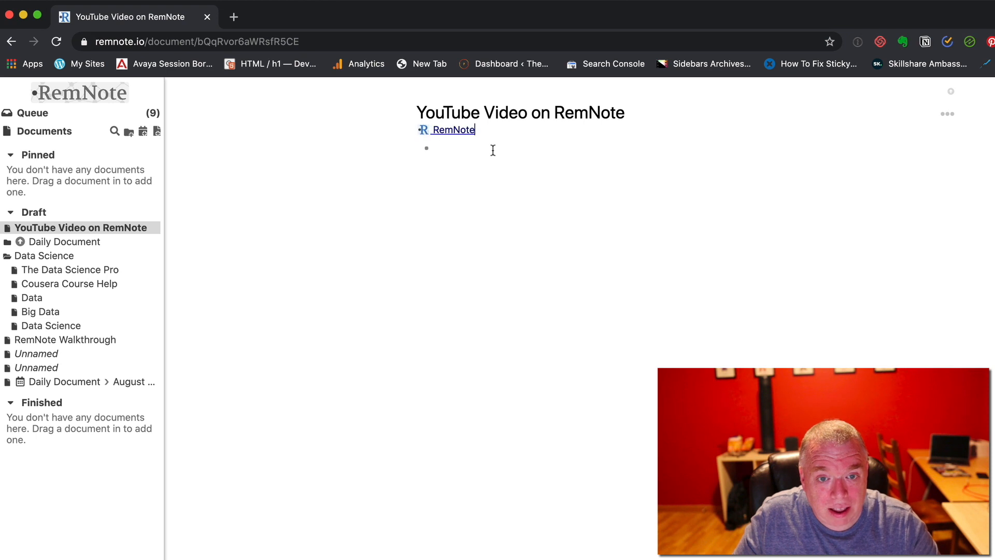
pyautogui.click(487, 155)
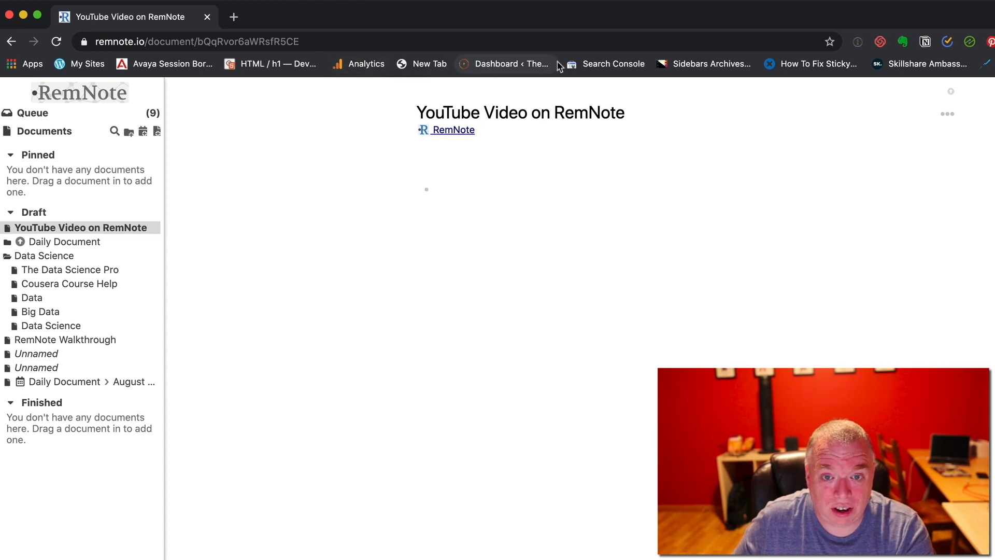
# Step: Open lifehacker.com in a new browser tab and add its address as a second source of the RemNote document
pyautogui.click(235, 18)
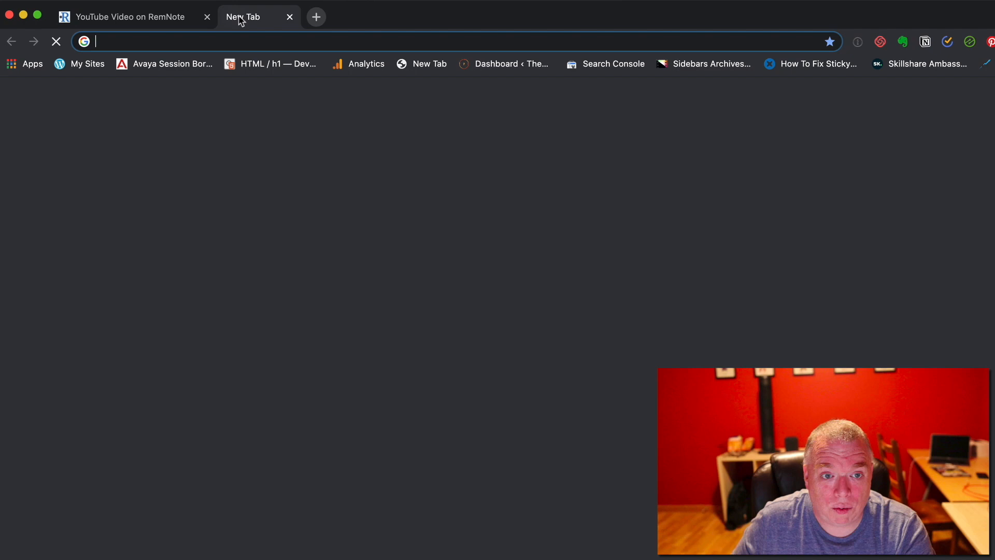
pyautogui.write('life')
pyautogui.press('Return')
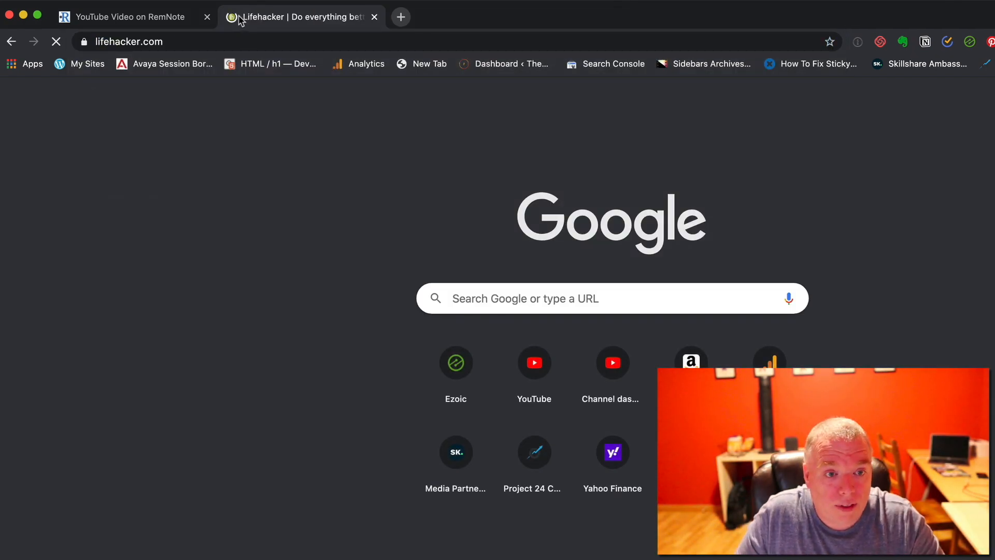
pyautogui.click(127, 45)
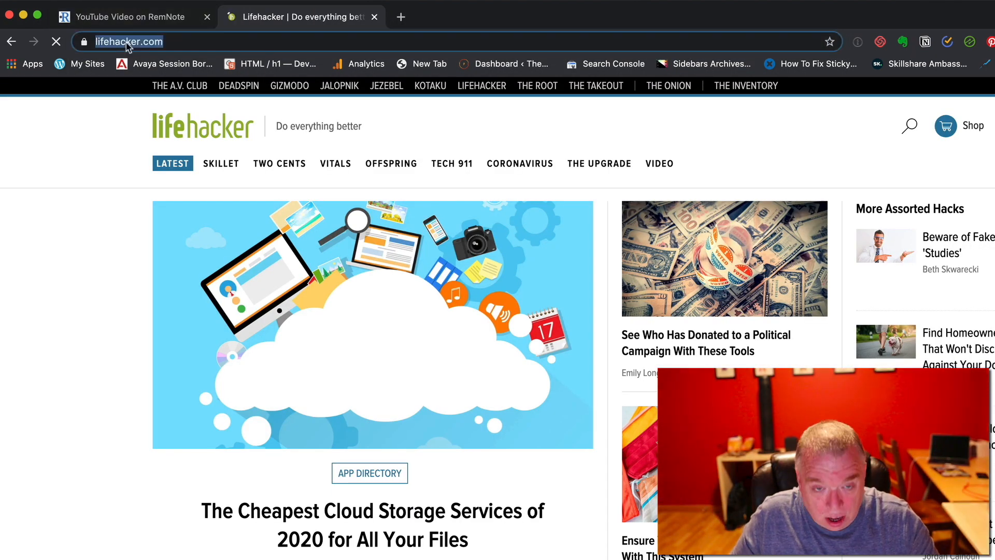
pyautogui.click(171, 19)
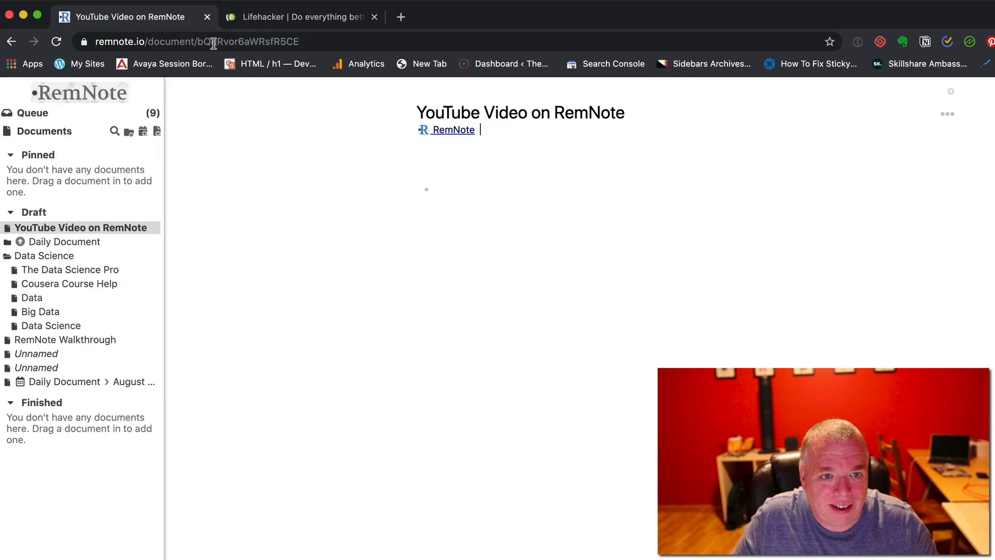
pyautogui.press('super+v')
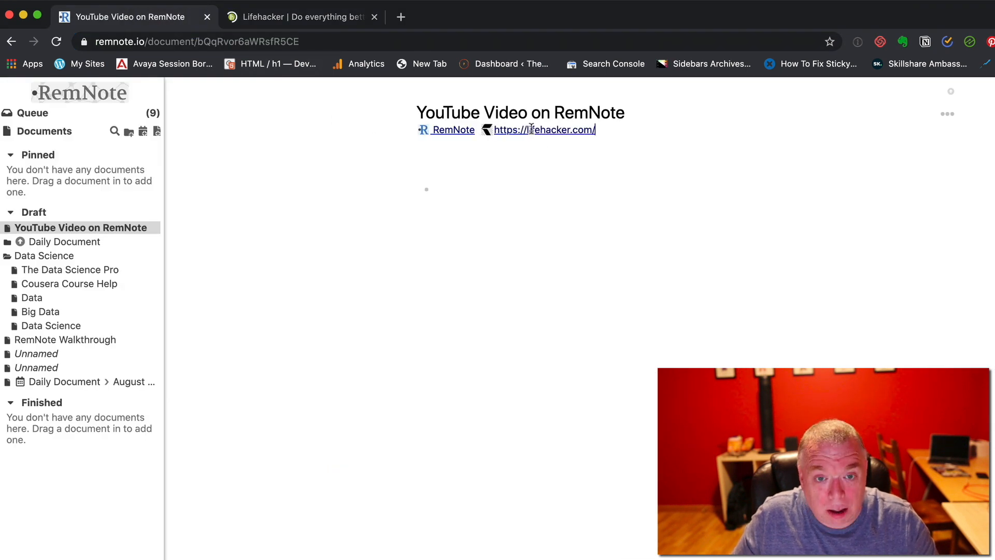
# Step: Add a bullet below the sources with the question "Who got the final golden ticket?"
pyautogui.press('Return')
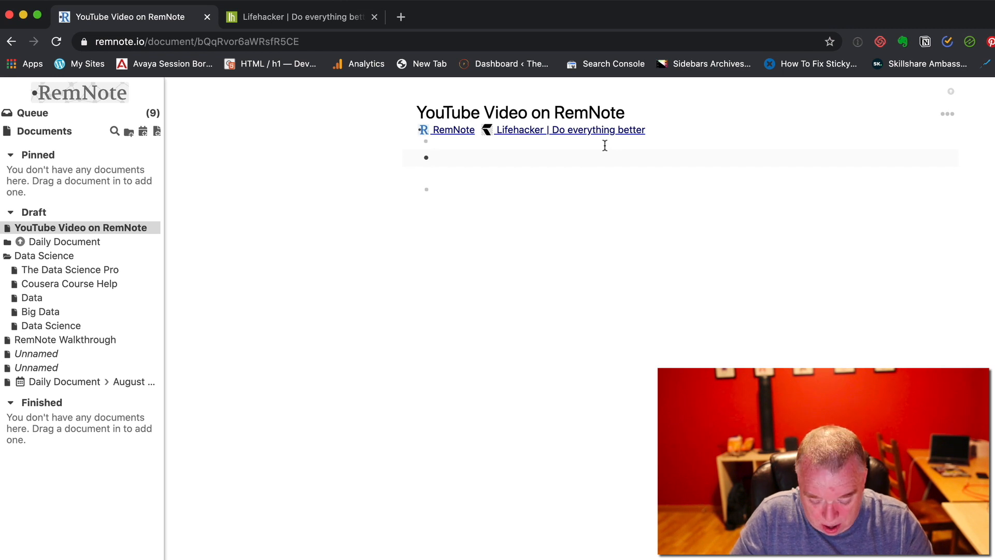
pyautogui.write('Who')
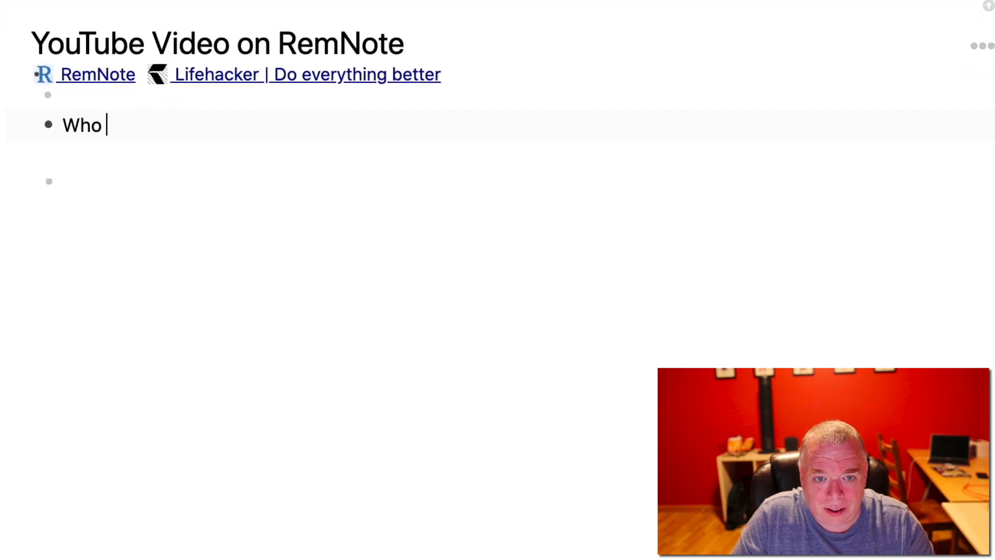
pyautogui.write(' got the f')
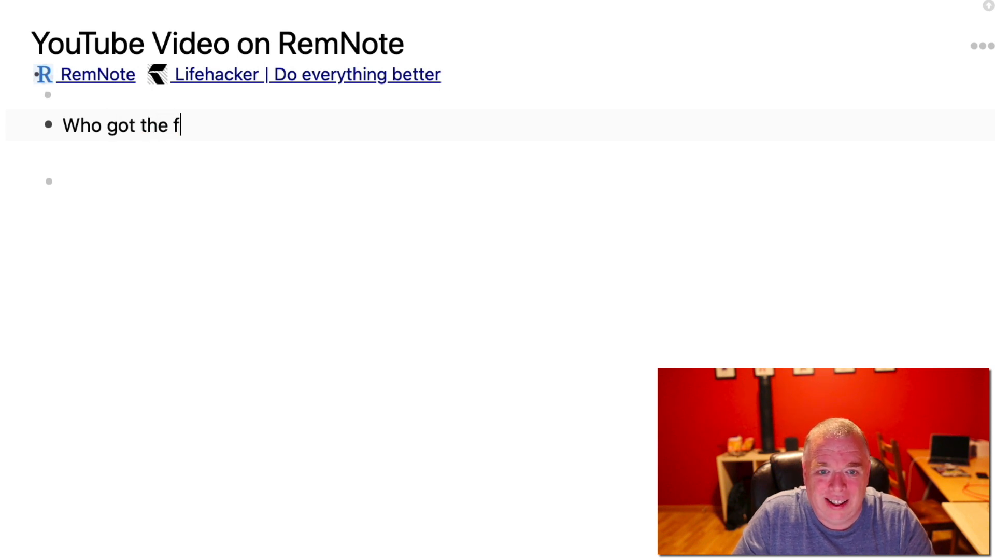
pyautogui.write('inal golder')
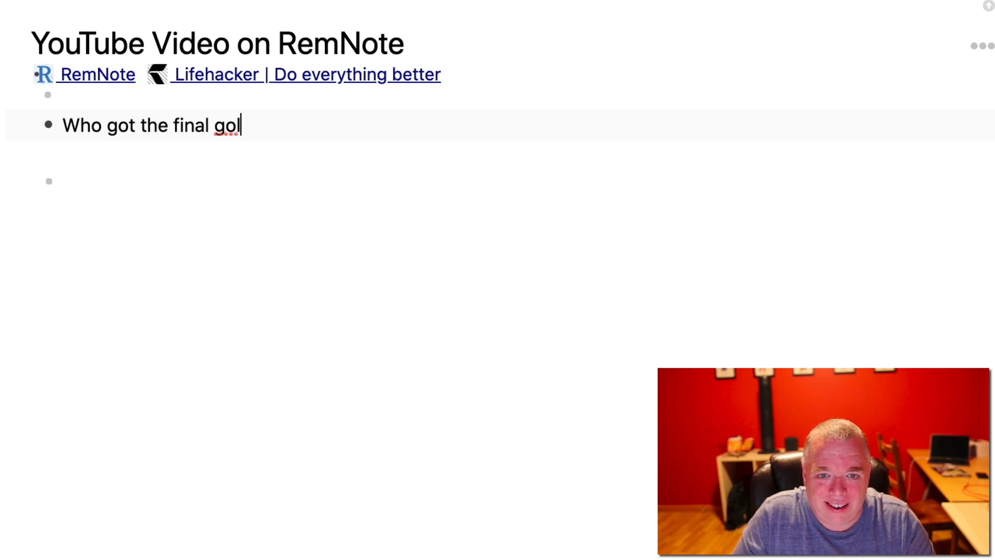
pyautogui.press('BackSpace')
pyautogui.press('BackSpace')
pyautogui.write('n tick')
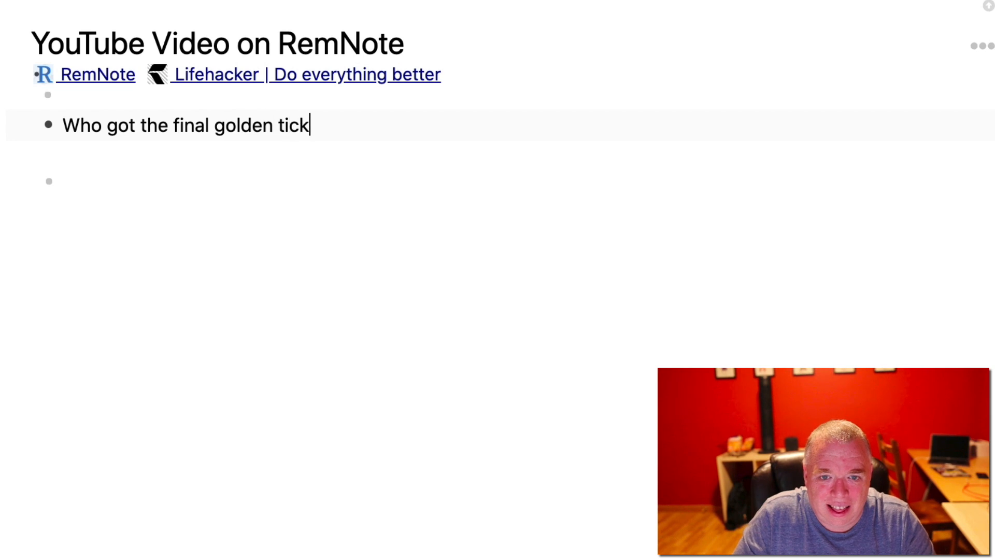
pyautogui.write('et?')
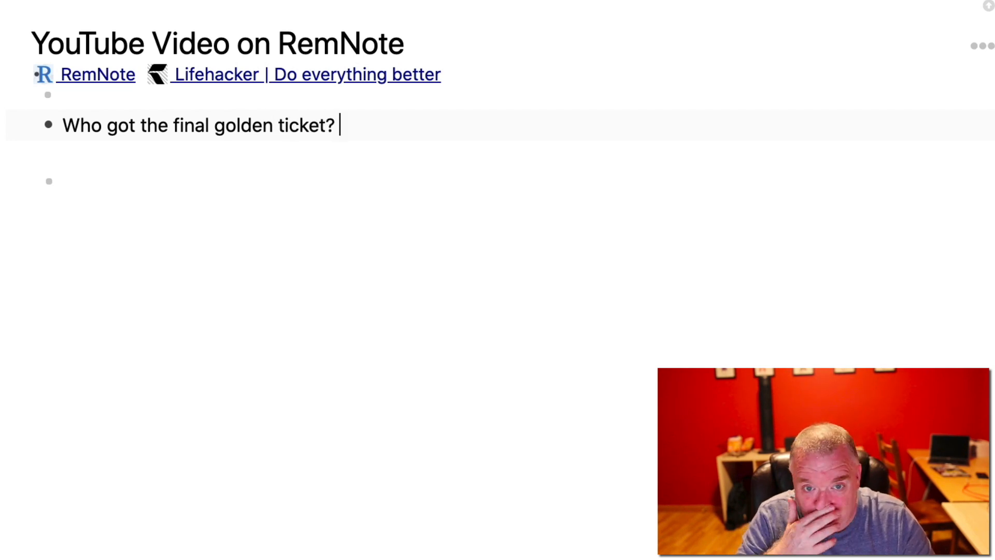
# Step: Turn the golden ticket question into a flashcard by adding "::" and the answer "Charlie Bucket"
pyautogui.write('::')
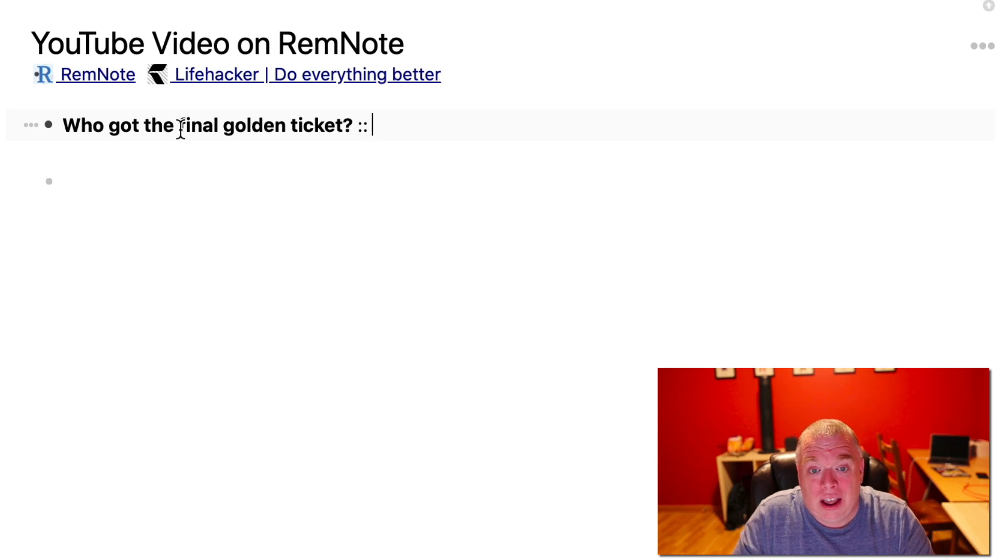
pyautogui.write('Charl')
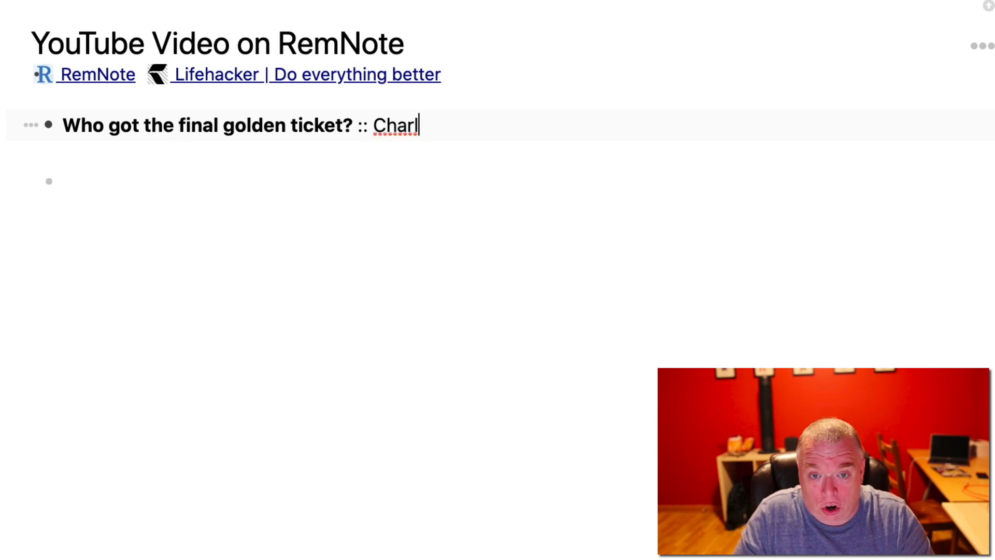
pyautogui.write('ie Bucket')
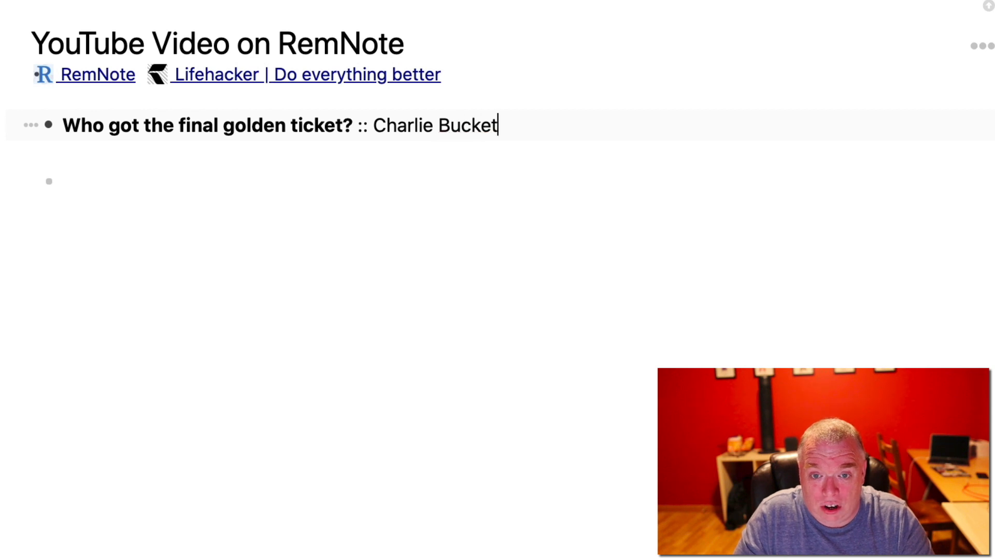
pyautogui.press('Return')
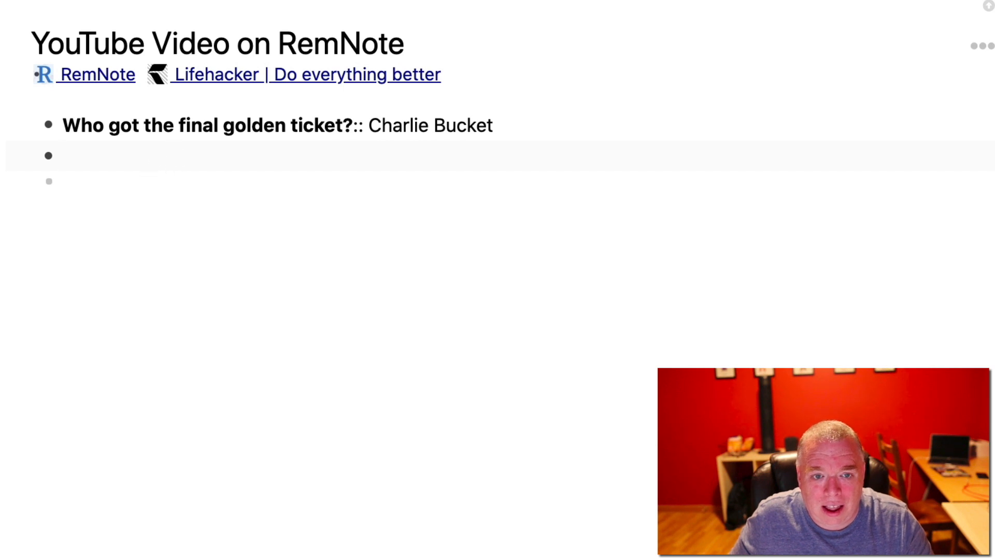
pyautogui.click(317, 125)
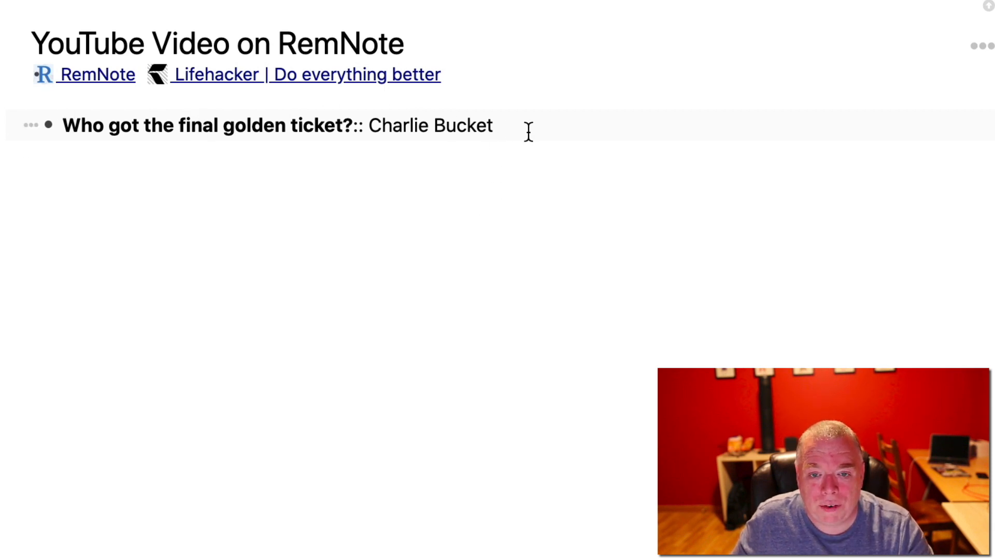
# Step: Below the flashcard, leave an empty bullet and add a bullet reading "List the five golden ticket winners"
pyautogui.moveTo(57, 469)
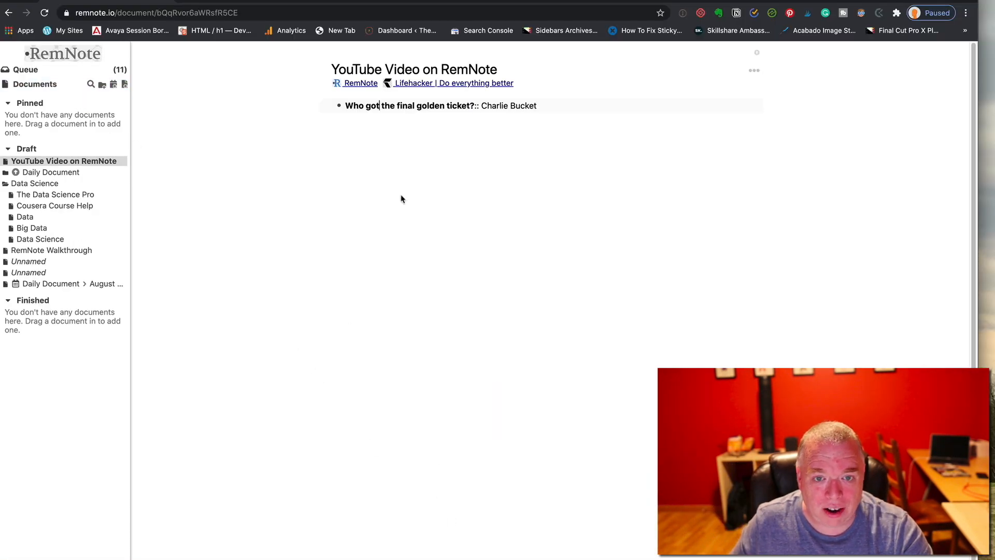
pyautogui.click(418, 139)
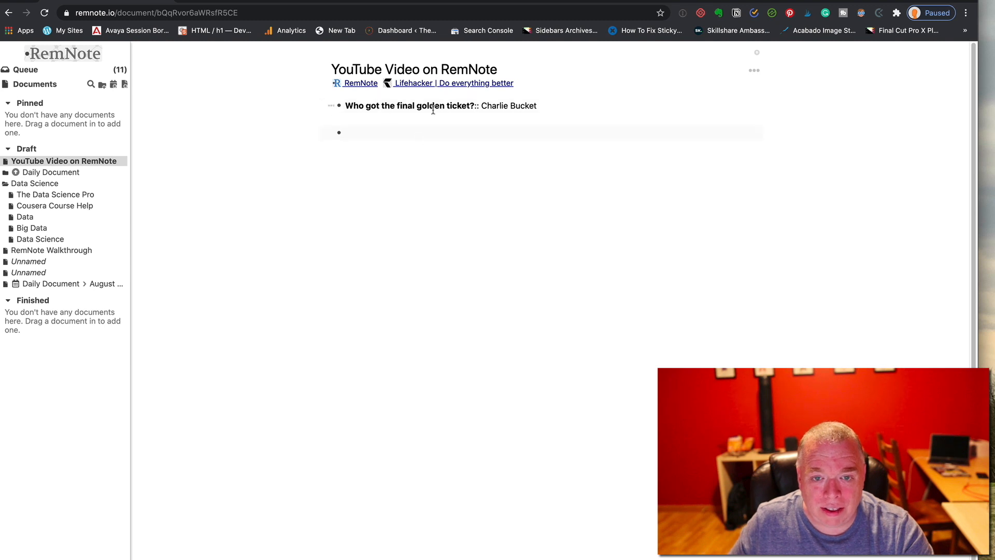
pyautogui.press('Return')
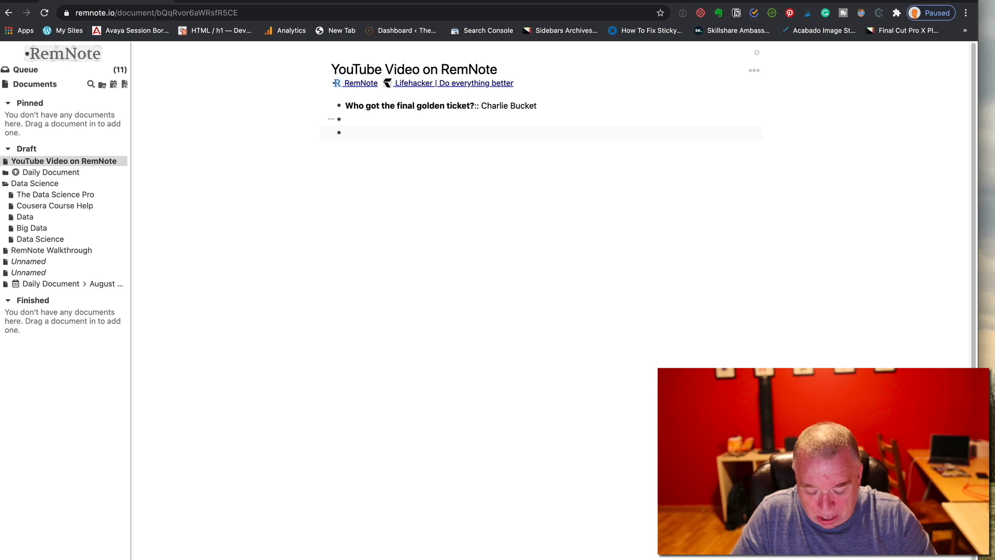
pyautogui.write('W')
pyautogui.press('BackSpace')
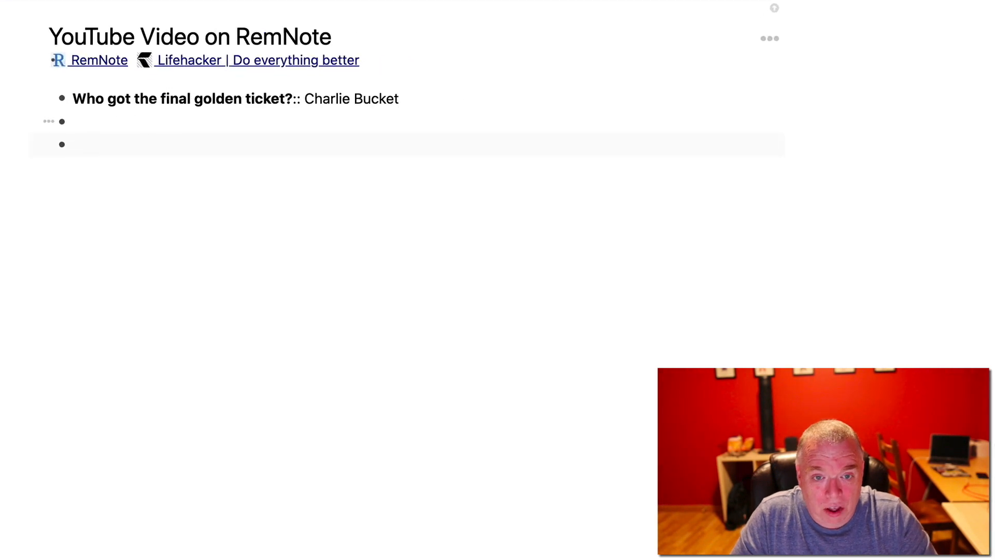
pyautogui.write('List t')
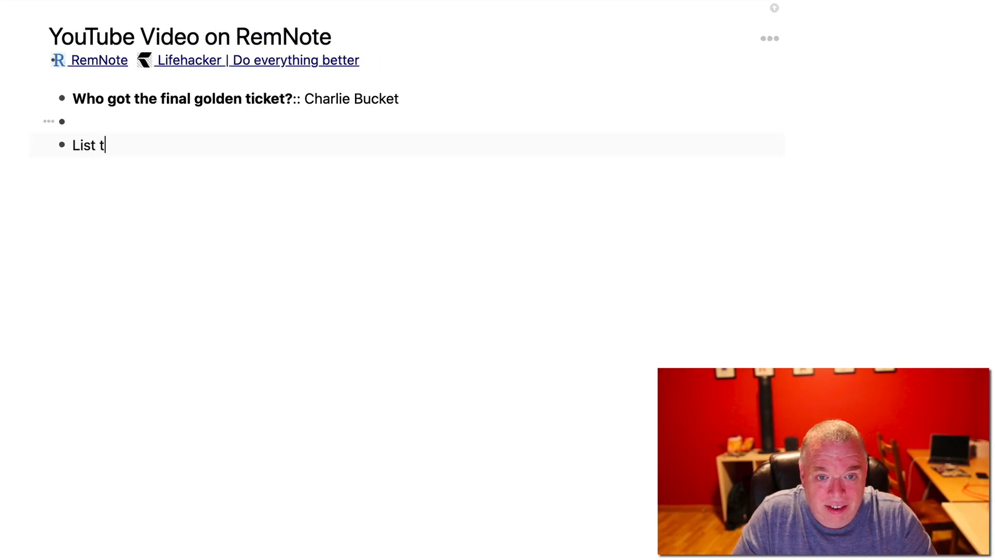
pyautogui.write('he five golden ticket winne')
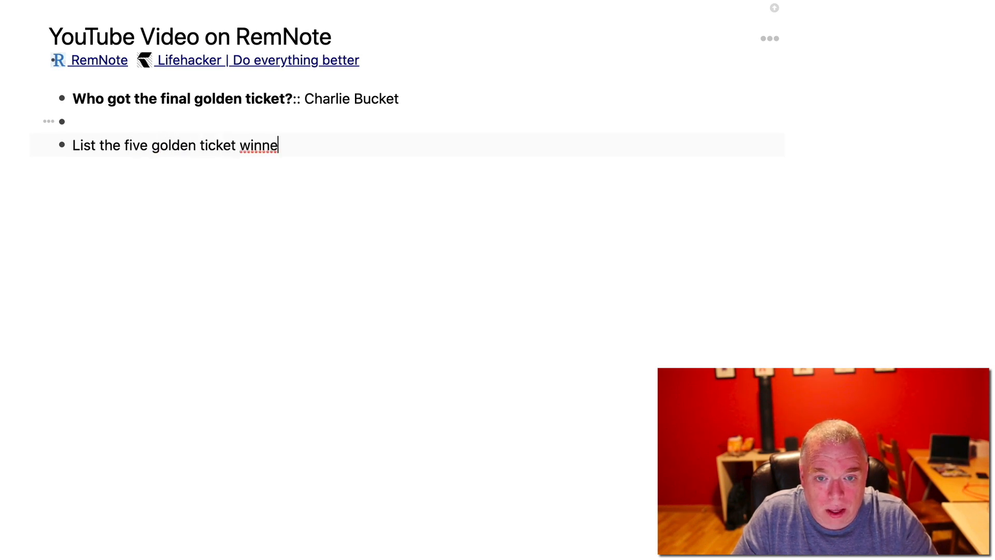
pyautogui.write('rs')
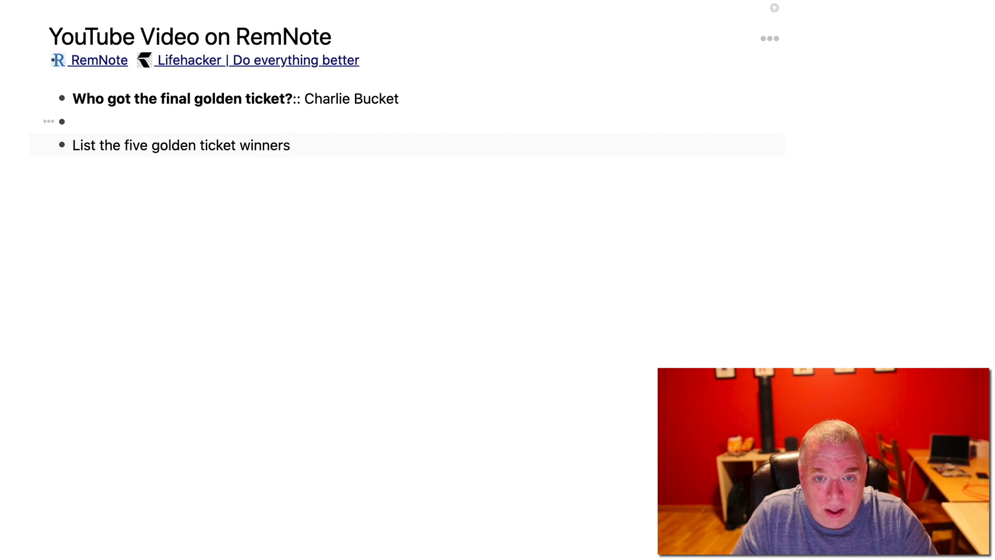
# Step: Turn "List the five golden ticket winners" into a multi-line flashcard with ":::" and add "Veruca Salt" as the first answer
pyautogui.write(' ::')
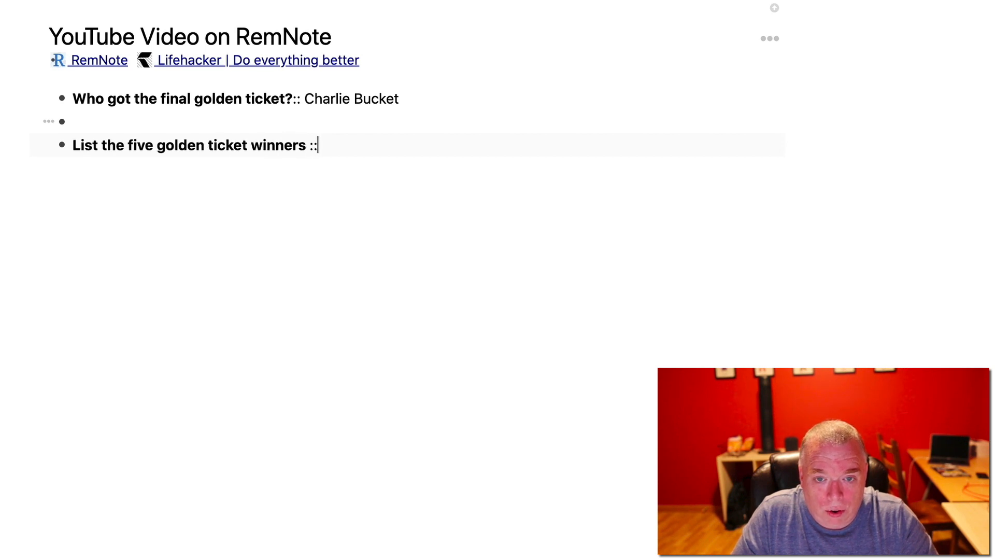
pyautogui.write(':')
pyautogui.press('Return')
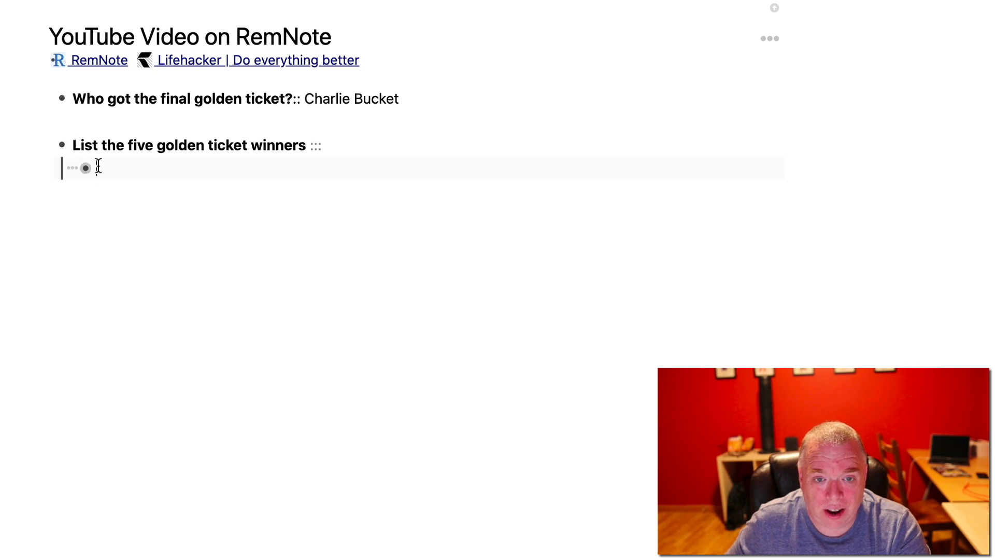
pyautogui.write('V')
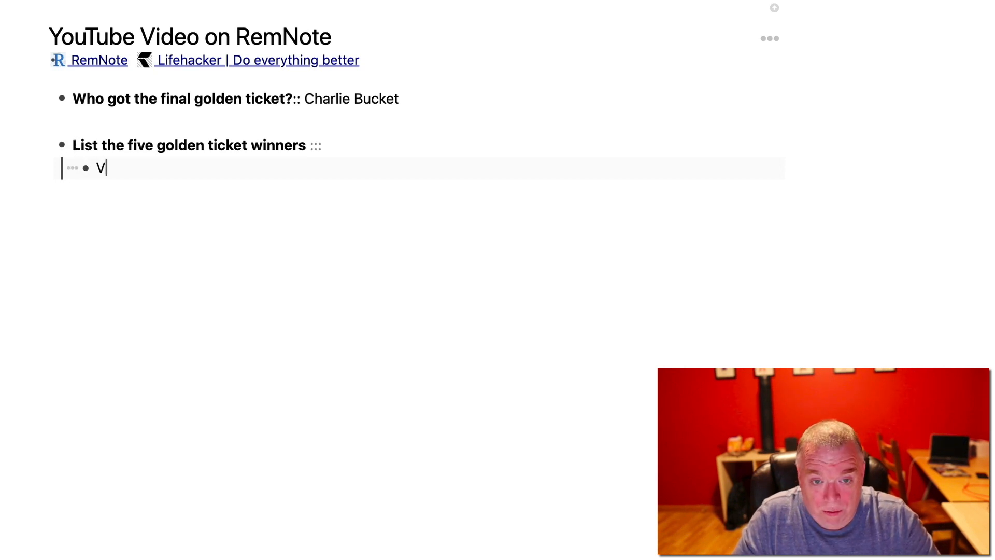
pyautogui.write('eruca Salt')
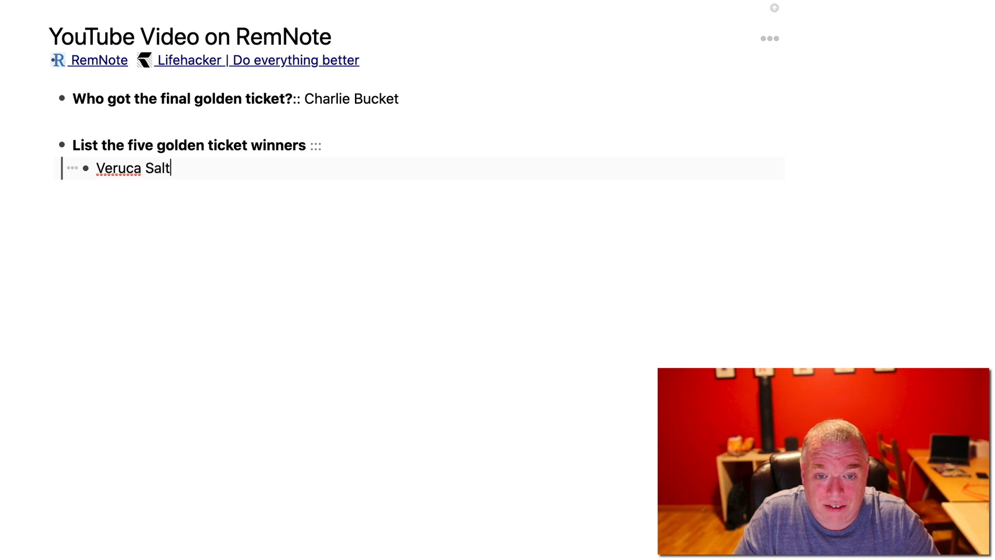
# Step: Add "Violet Beauregard" as the second answer of the golden ticket winners flashcard
pyautogui.press('Return')
pyautogui.write('Vi')
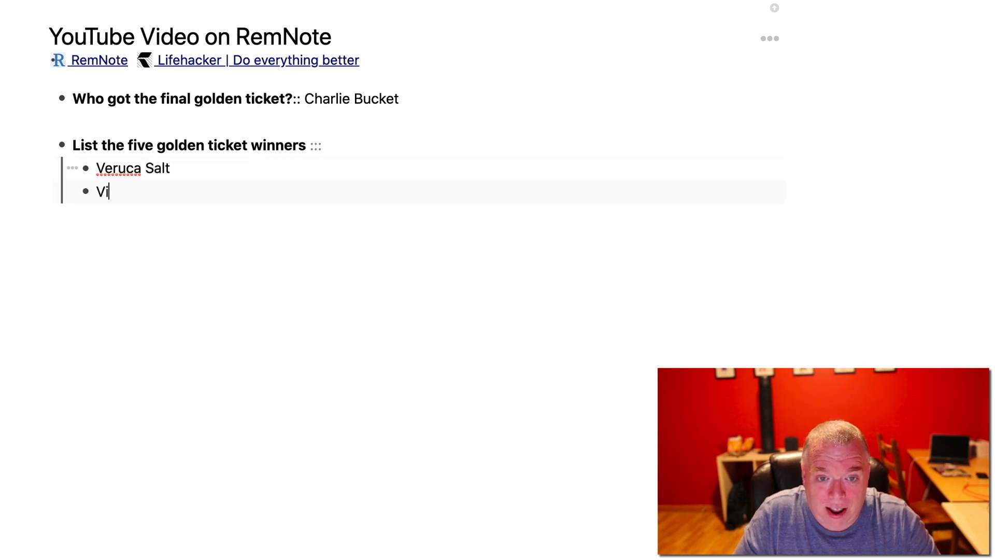
pyautogui.write('olet')
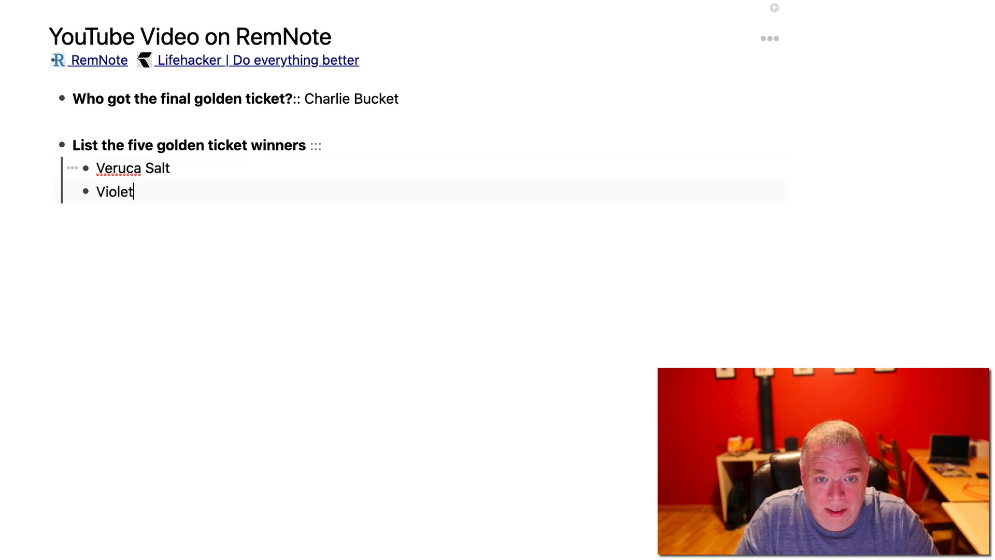
pyautogui.write(' Bear')
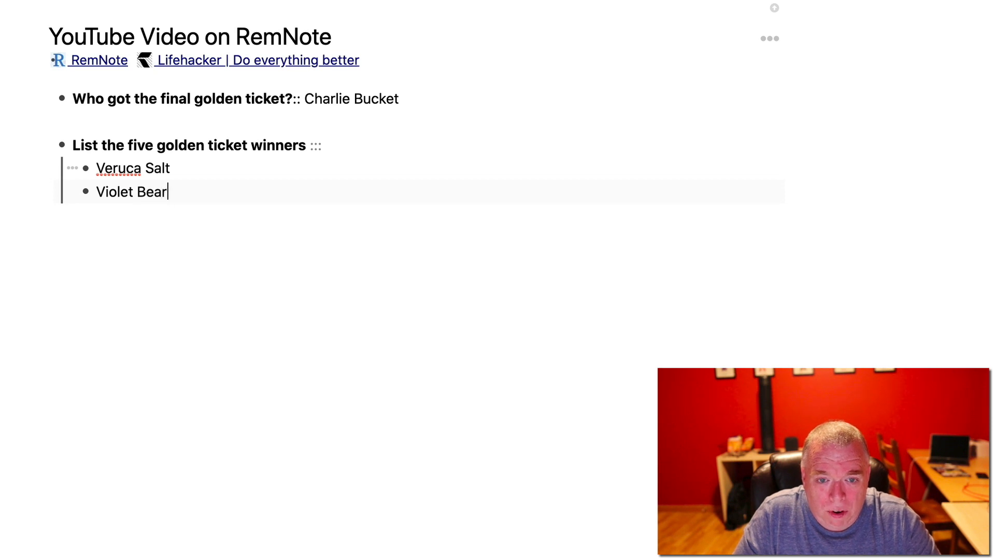
pyautogui.write('u')
pyautogui.press('BackSpace')
pyautogui.press('BackSpace')
pyautogui.write('uregard')
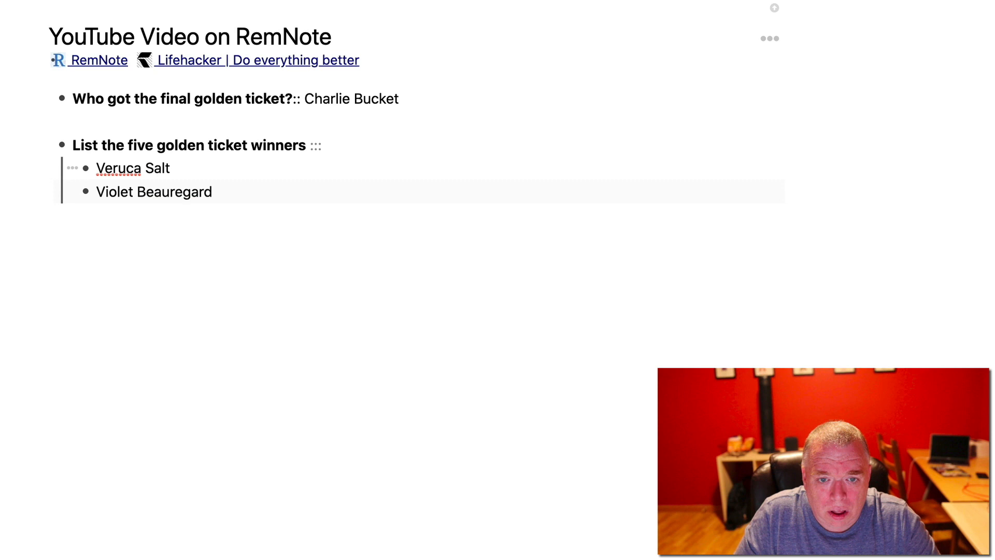
# Step: Add "Mike Teevee", "Charlie Bucket" and "Augustus Gloop" as the remaining answers of the golden ticket winners list
pyautogui.press('Return')
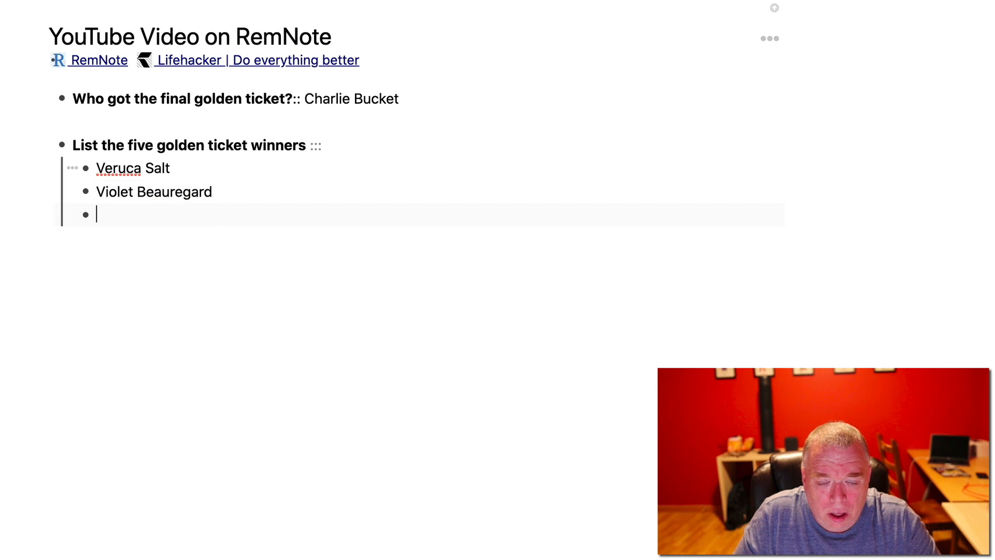
pyautogui.write('Mike Tee')
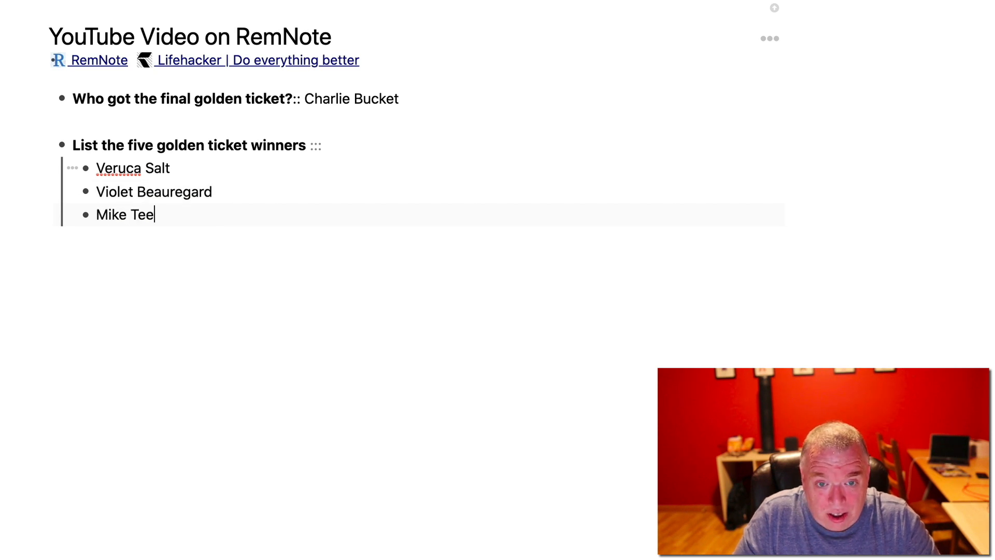
pyautogui.write('vee')
pyautogui.press('Return')
pyautogui.write('Charli')
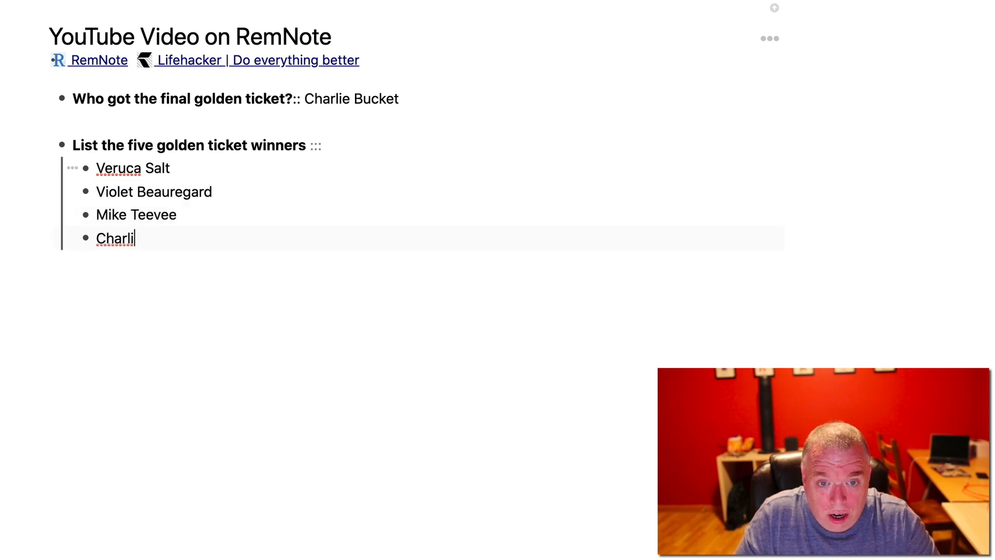
pyautogui.write('e Bucket')
pyautogui.press('Return')
pyautogui.write('Augustus Gloop')
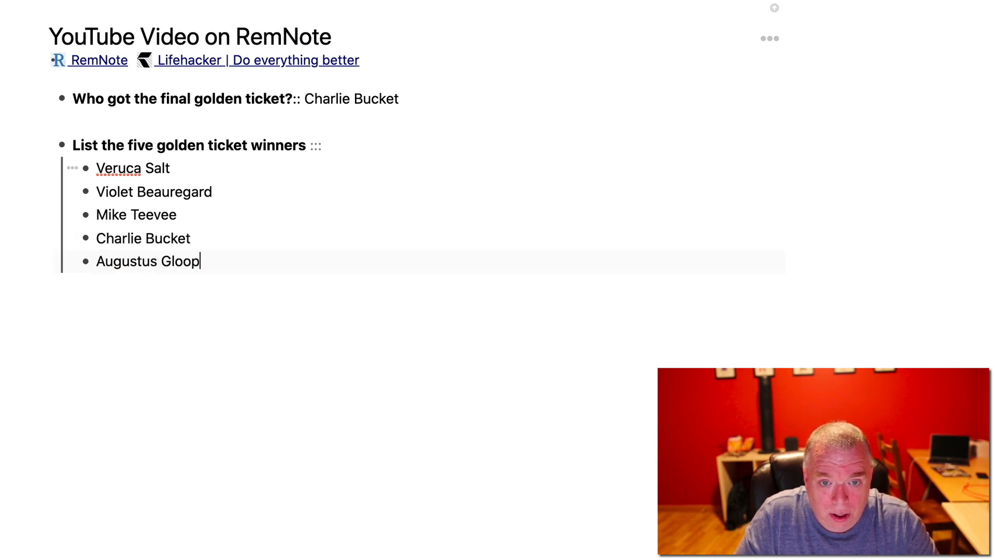
# Step: End the winners list and add two empty top-level bullets below it, one as a spacer
pyautogui.press('Return')
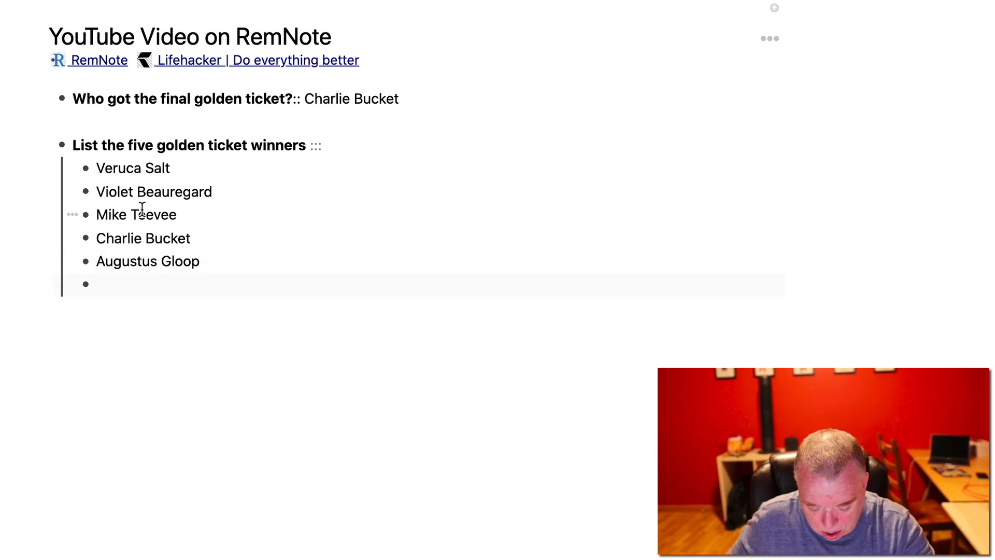
pyautogui.hotkey('shift', 'Tab')
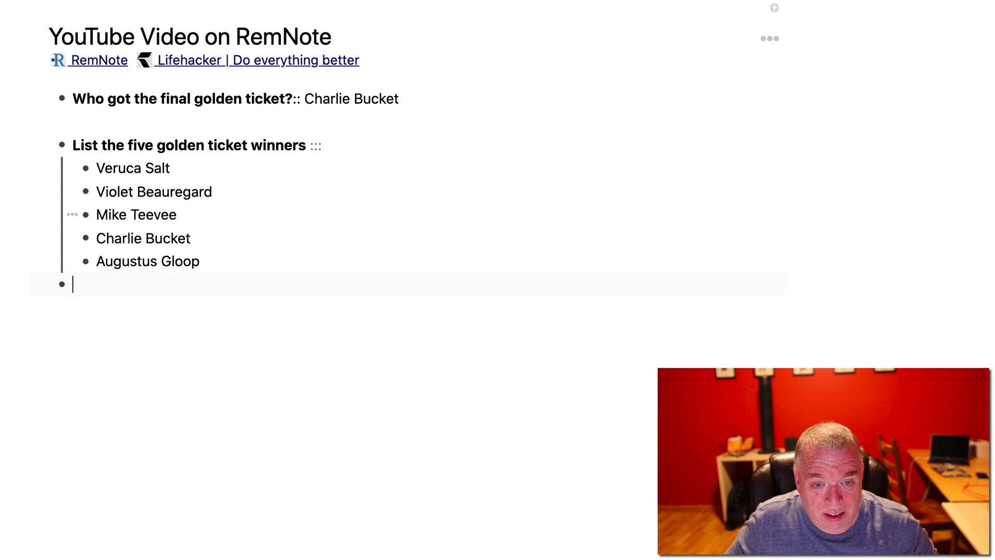
pyautogui.press('Return')
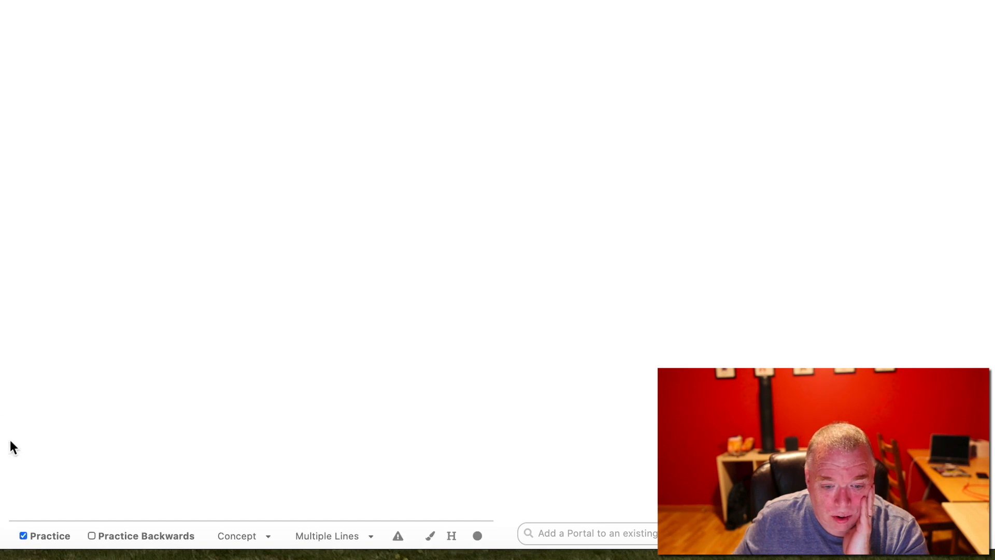
# Step: Preview the cards of the golden ticket winners Rem and enable Practice Backwards for it
pyautogui.moveTo(50, 545)
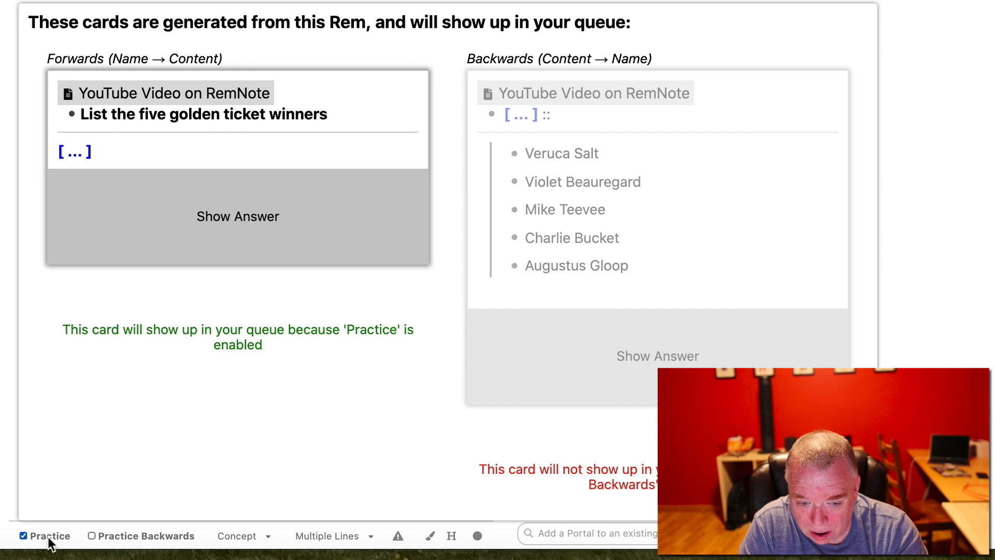
pyautogui.click(92, 536)
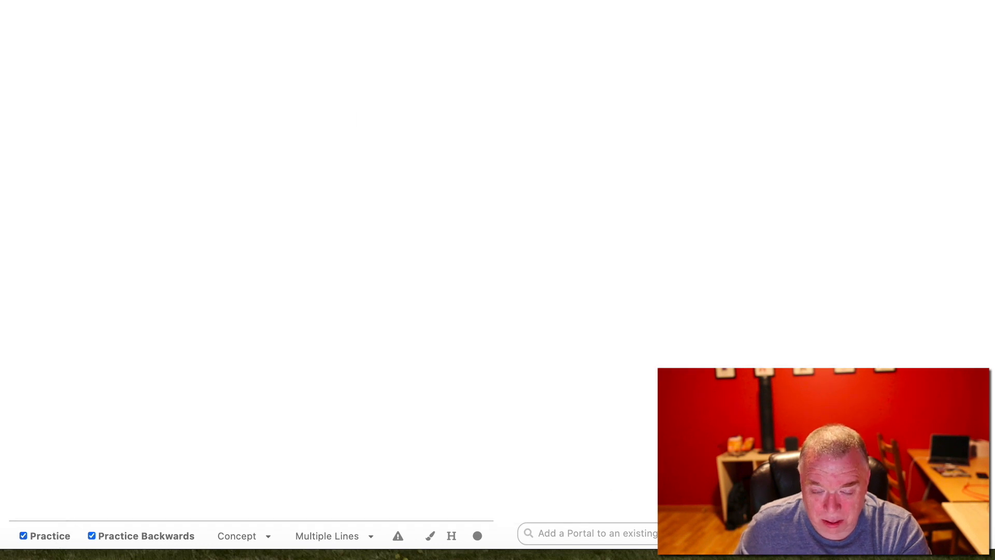
pyautogui.scroll(10, 178, 69)
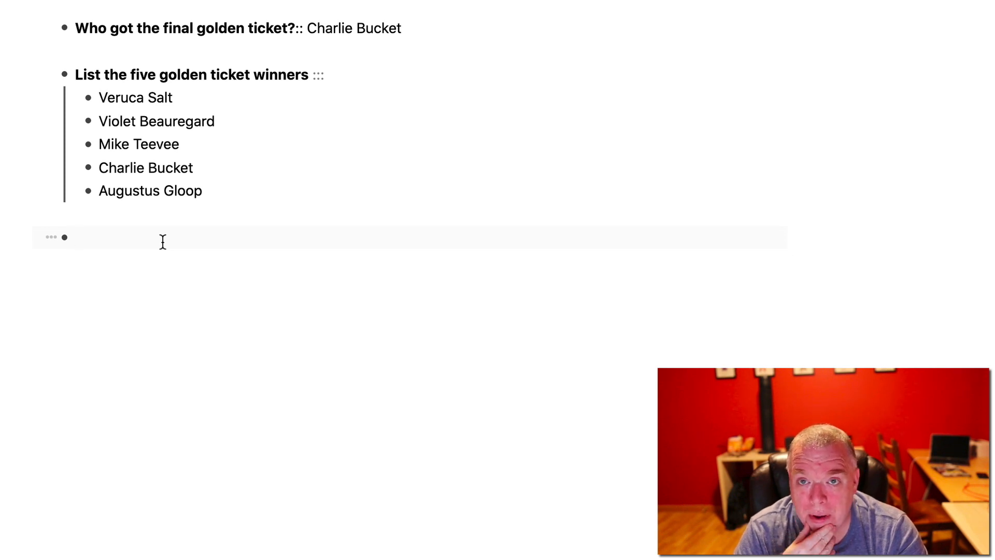
# Step: Begin a new question with the text "List the 3" in the empty bullet below the winners list
pyautogui.write('List the 3')
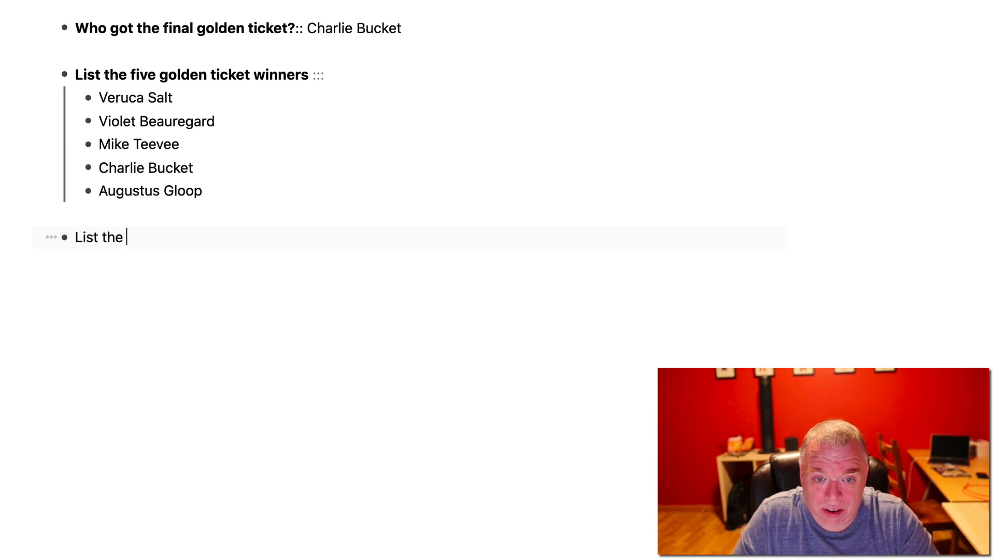
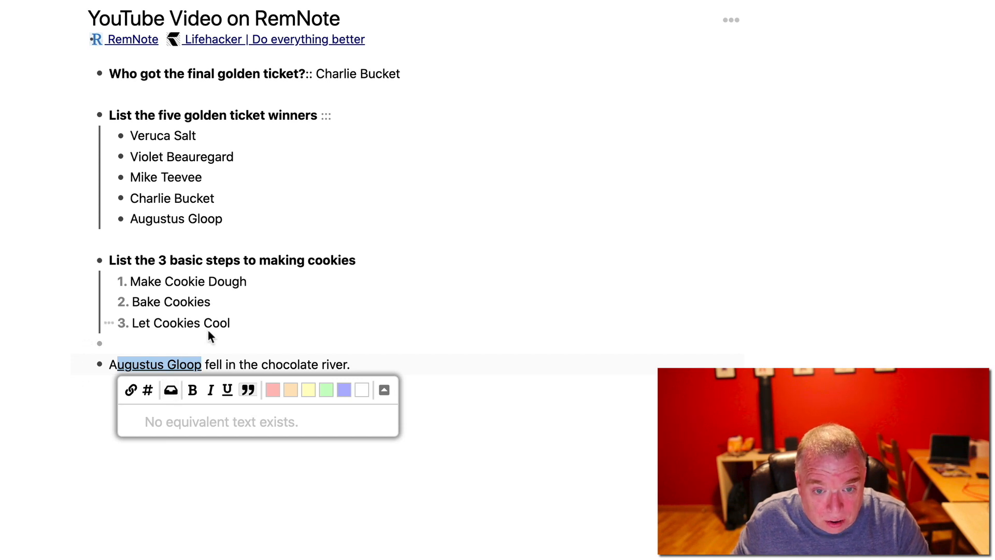
# Step: Undo the last edits to the chocolate river sentence and make the full name "Augustus Gloop" in it a cloze flashcard
pyautogui.hotkey('alt', 'z')
pyautogui.press('super+z')
pyautogui.click(200, 366)
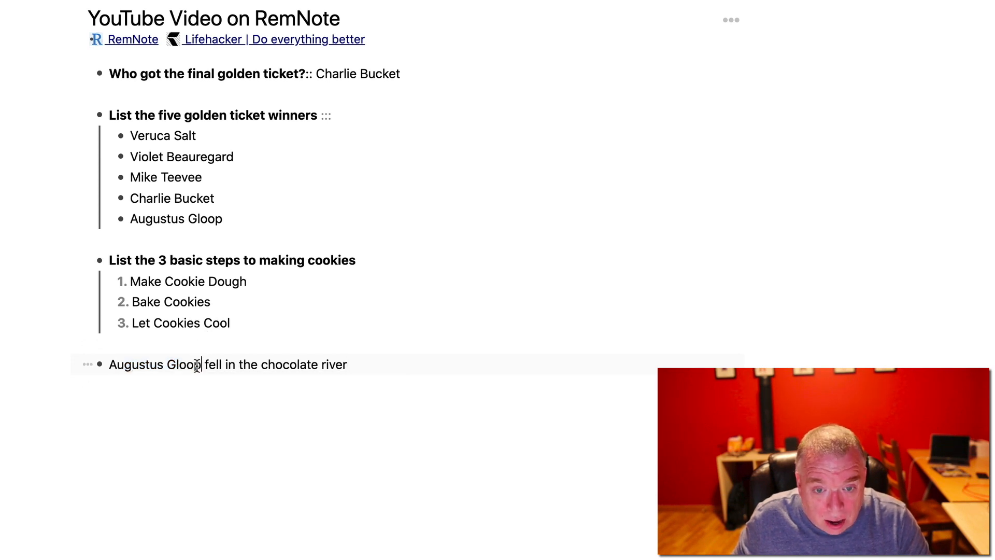
pyautogui.moveTo(200, 365); pyautogui.dragTo(110, 366)
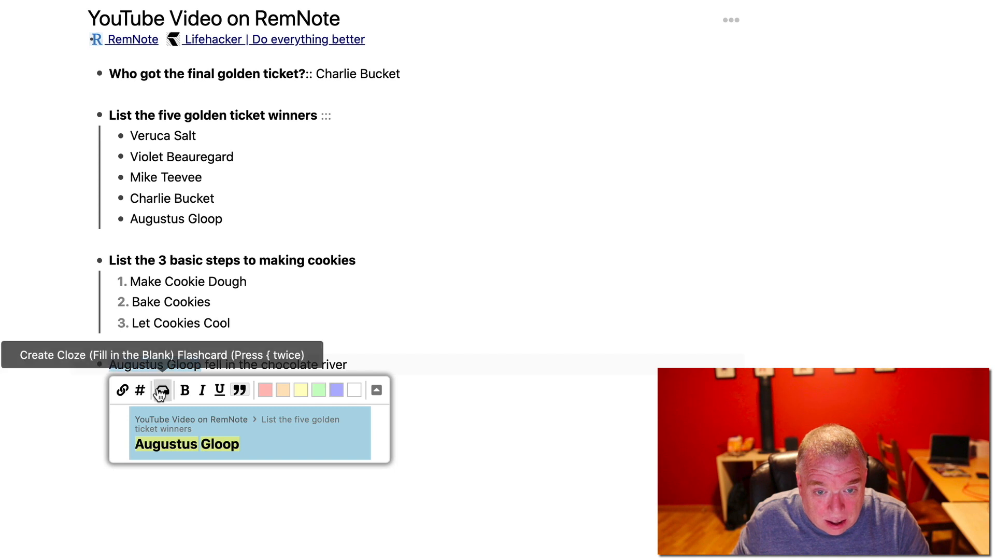
pyautogui.click(558, 342)
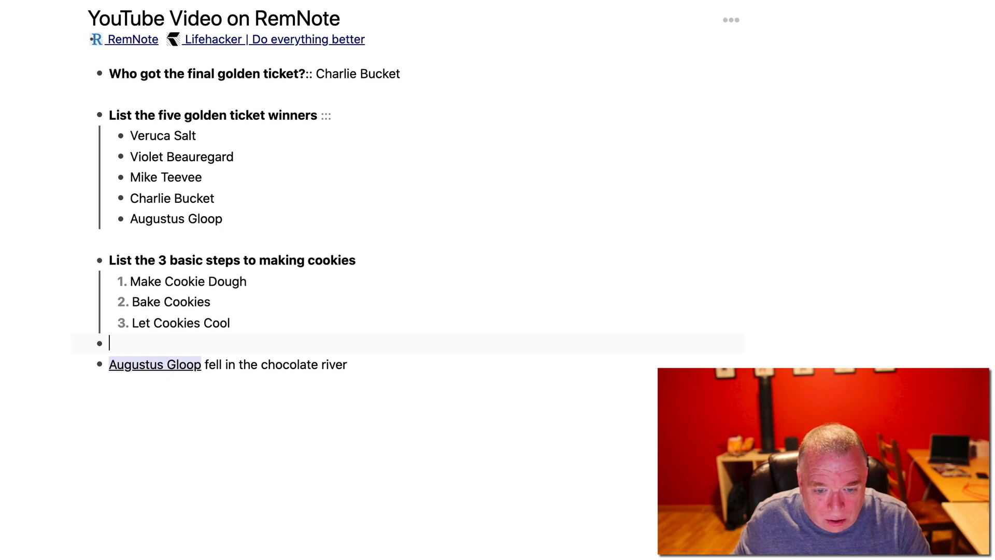
# Step: Select the chocolate river bullet and preview the fill-in-the-blank card generated from it
pyautogui.click(244, 362)
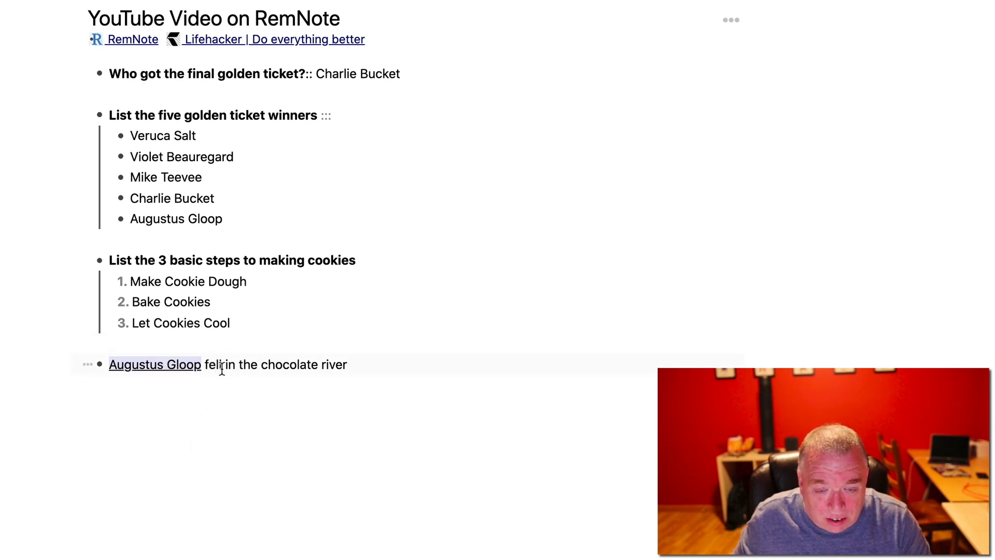
pyautogui.click(243, 365)
pyautogui.moveTo(27, 528)
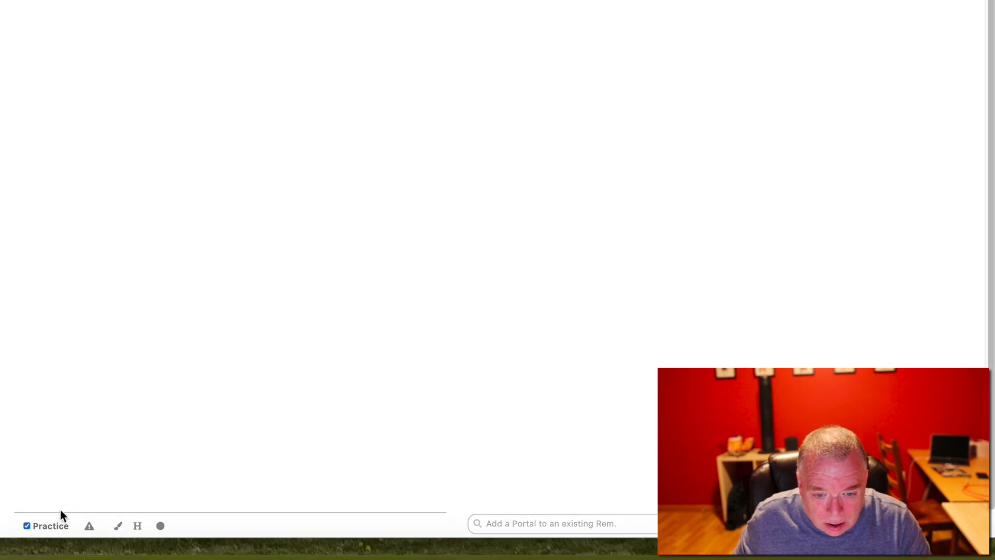
pyautogui.moveTo(44, 526)
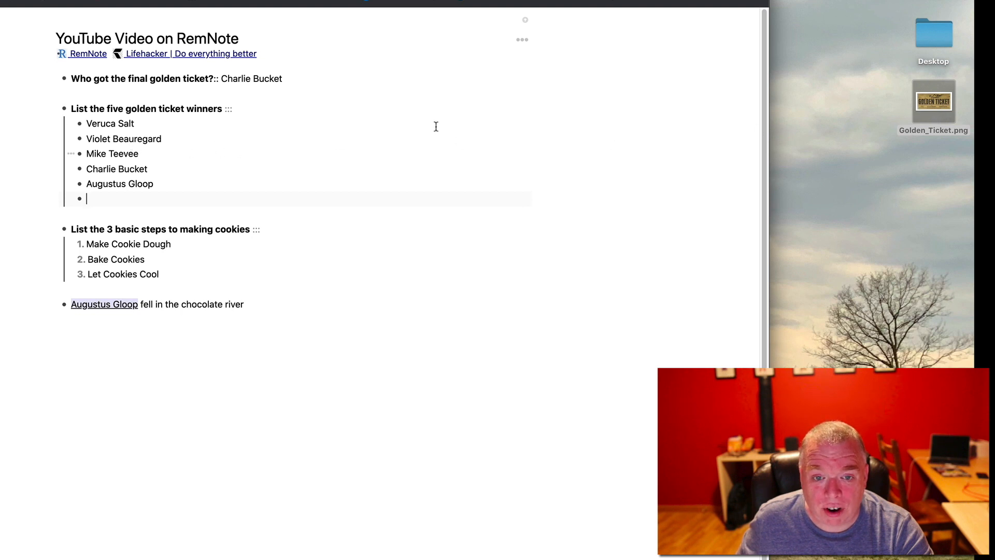
# Step: Insert Golden_Ticket.png from the desktop into the empty bullet below "Augustus Gloop" in the winners list and preview the list's cards
pyautogui.moveTo(927, 102); pyautogui.dragTo(118, 194)
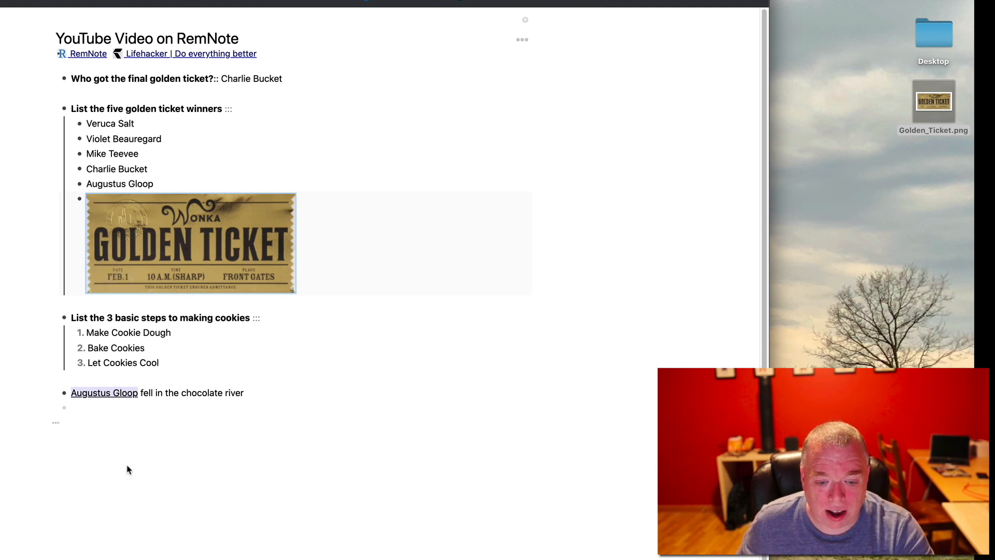
pyautogui.click(113, 109)
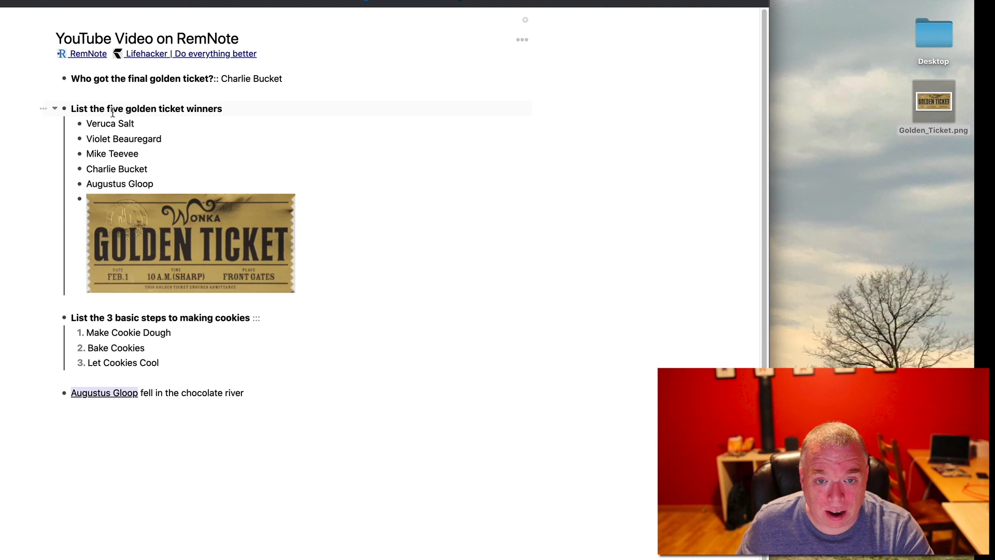
pyautogui.moveTo(85, 534)
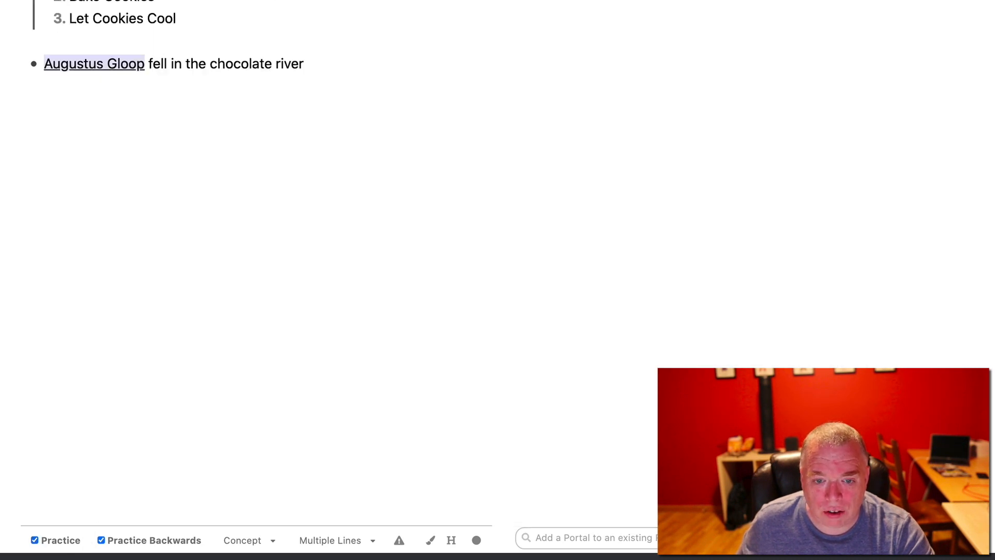
pyautogui.scroll(10, 596, 392)
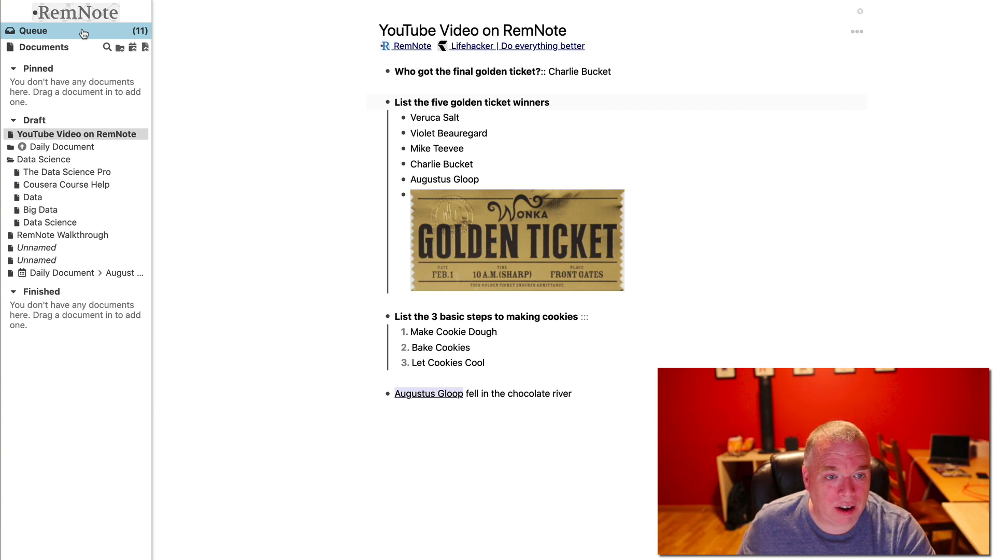
# Step: Open the overall flashcard queue to view its current card and return to the document
pyautogui.click(84, 34)
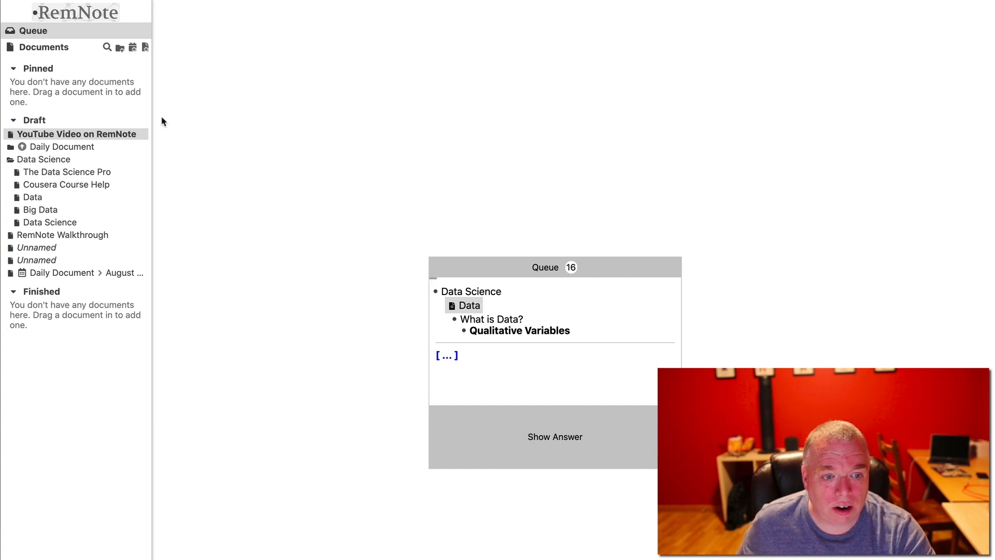
pyautogui.press('Escape')
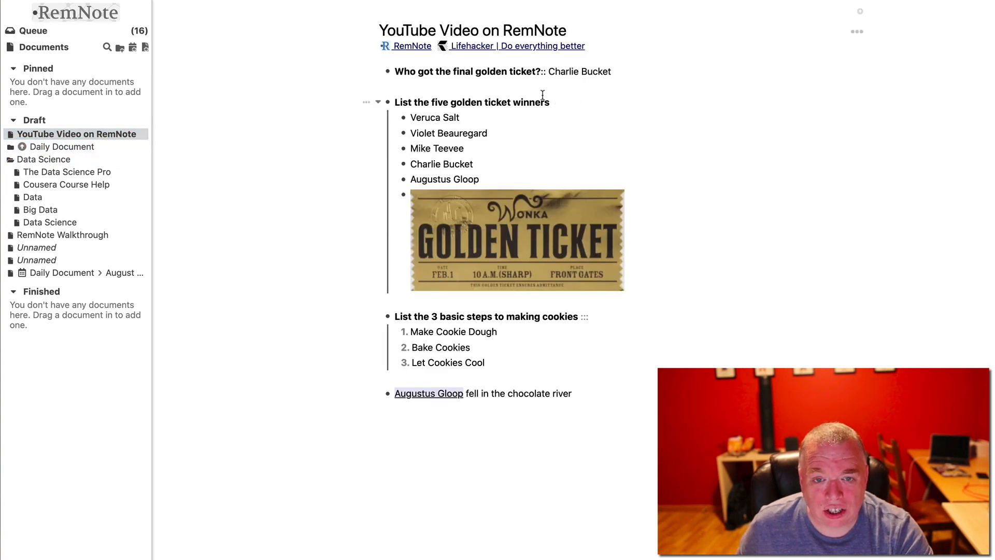
# Step: Start practicing all the Rem in the YouTube Video on RemNote document without spaced repetition
pyautogui.click(858, 36)
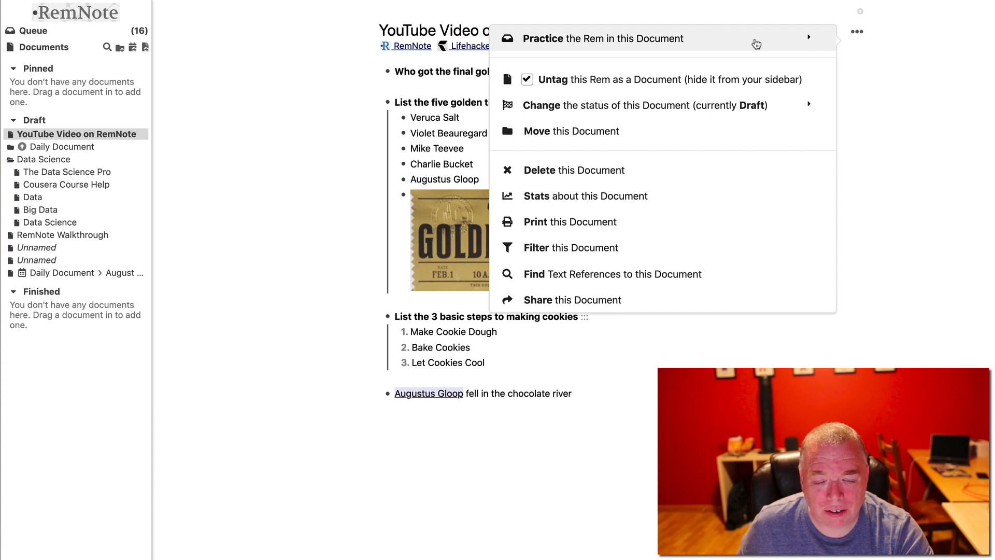
pyautogui.click(756, 43)
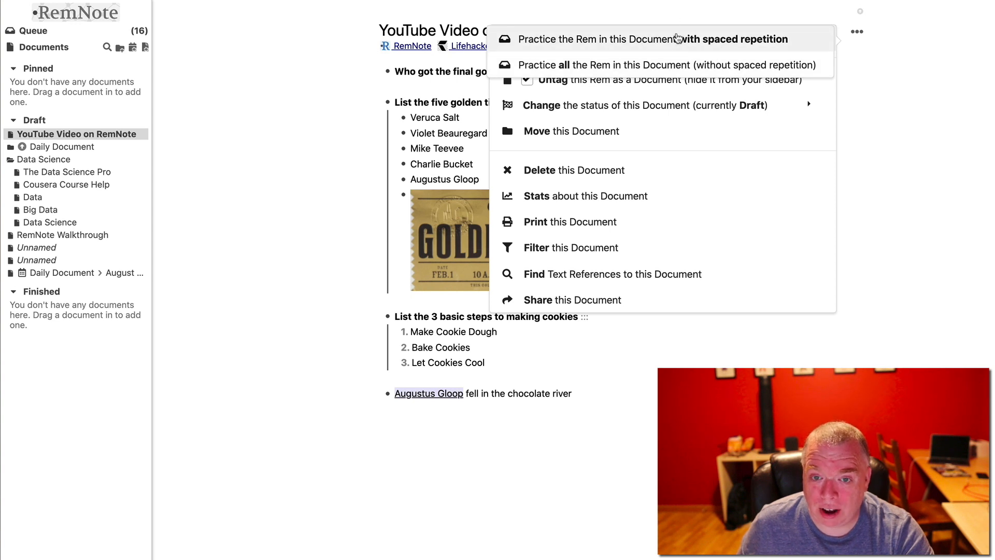
pyautogui.click(671, 66)
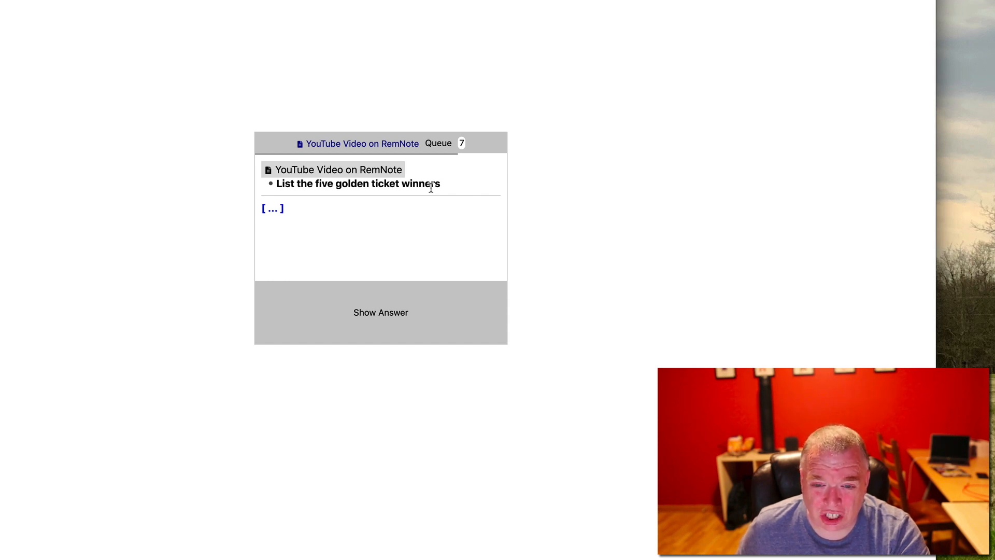
# Step: Reveal and review the answers of the five golden ticket winners card and the final golden ticket card, rating both as known
pyautogui.click(437, 284)
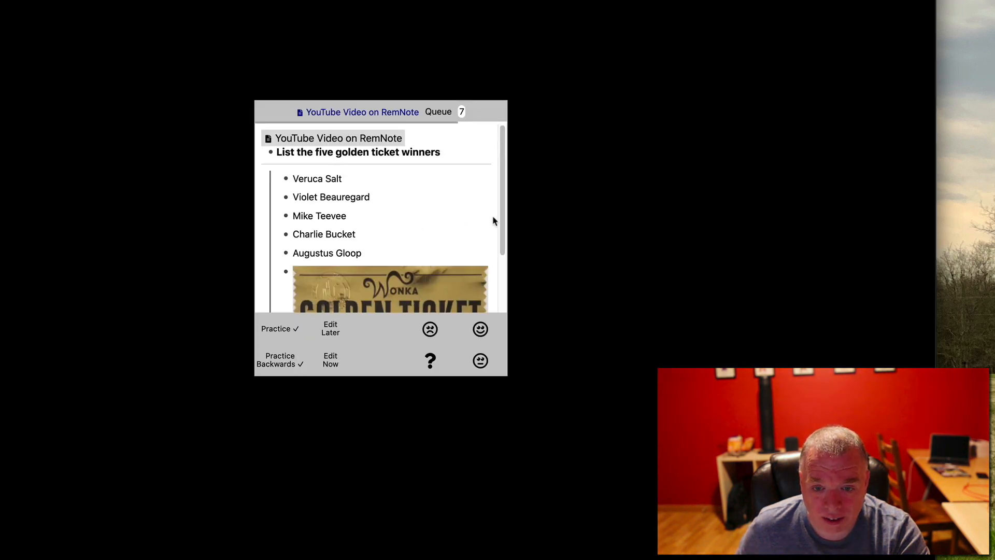
pyautogui.moveTo(502, 222); pyautogui.dragTo(509, 285)
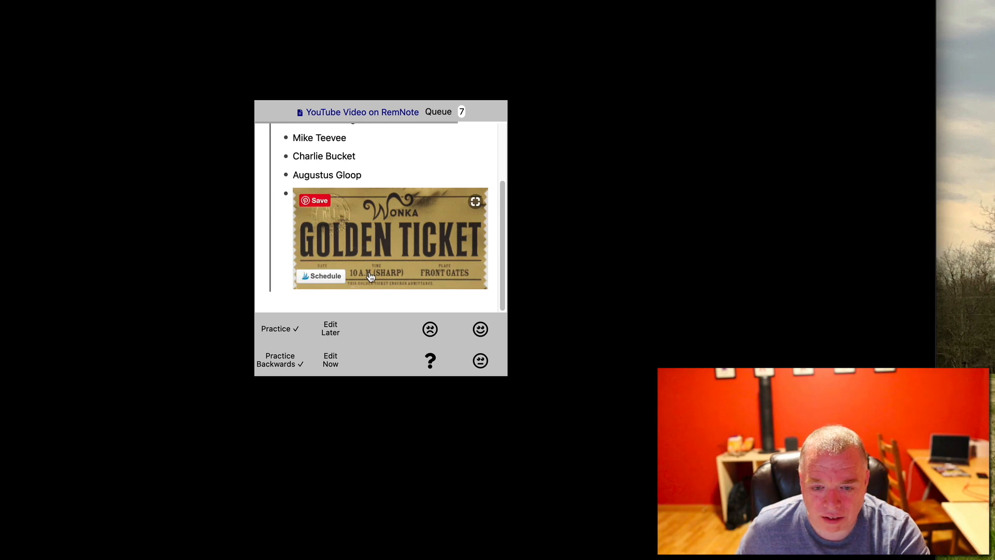
pyautogui.moveTo(501, 244); pyautogui.dragTo(512, 184)
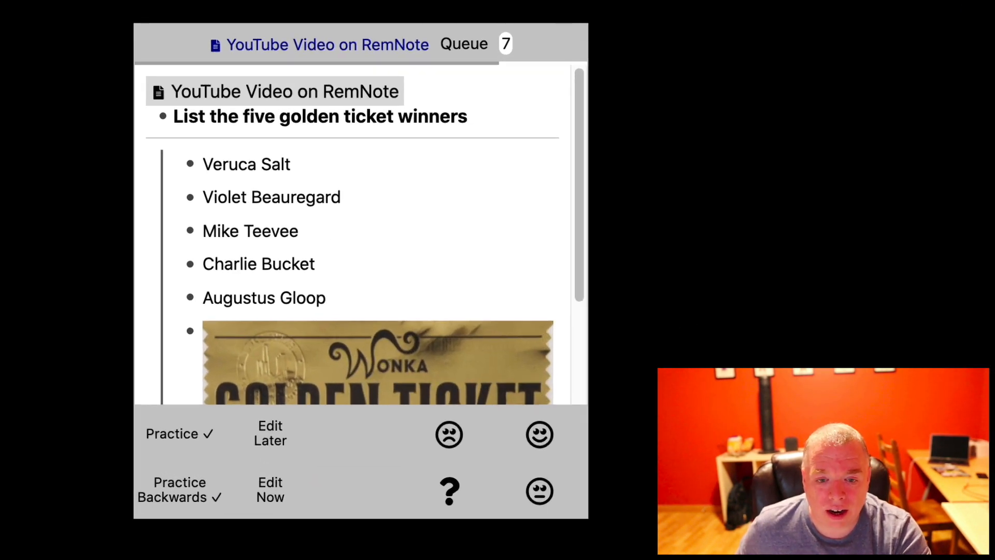
pyautogui.scroll(-3, 148, 75)
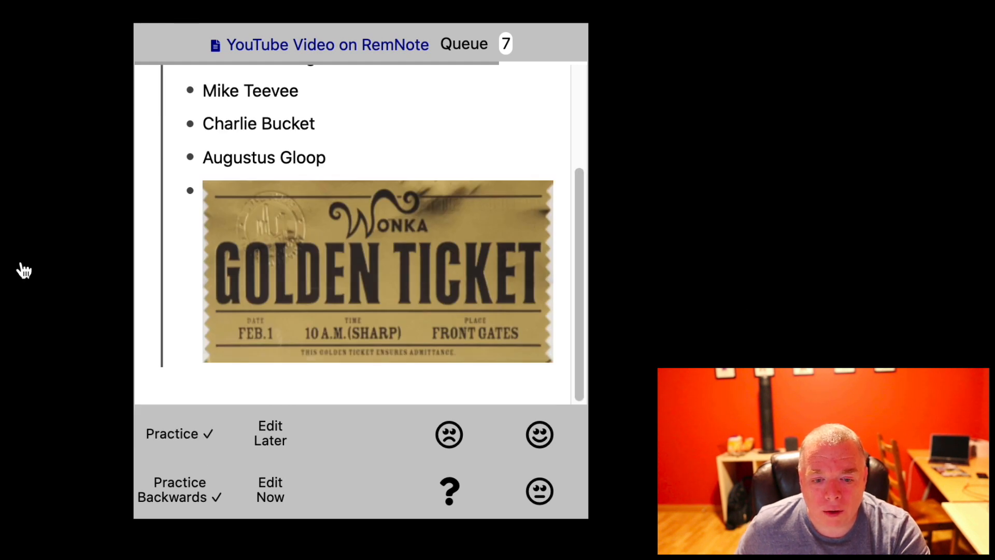
pyautogui.moveTo(517, 267)
pyautogui.scroll(3, 404, 176)
pyautogui.scroll(-3, 421, 201)
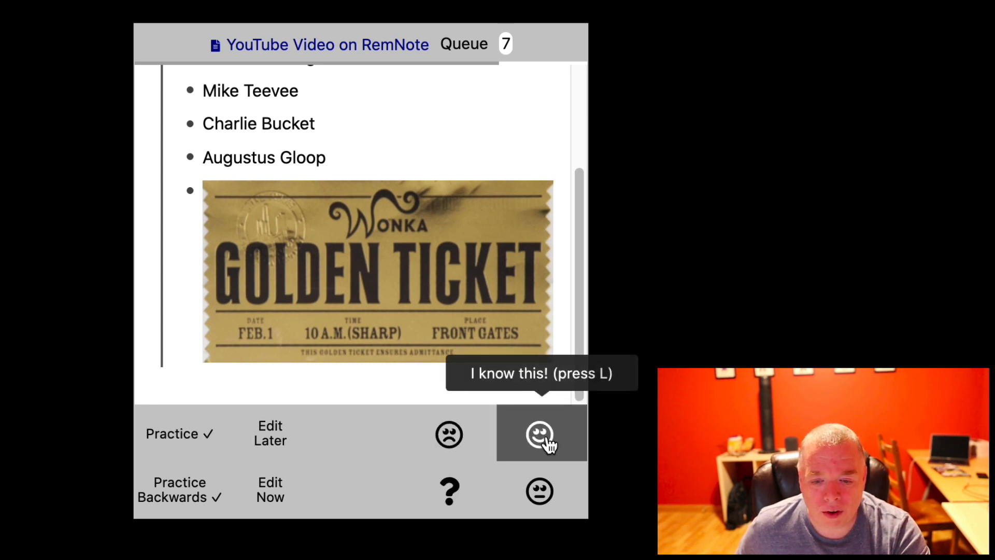
pyautogui.click(548, 441)
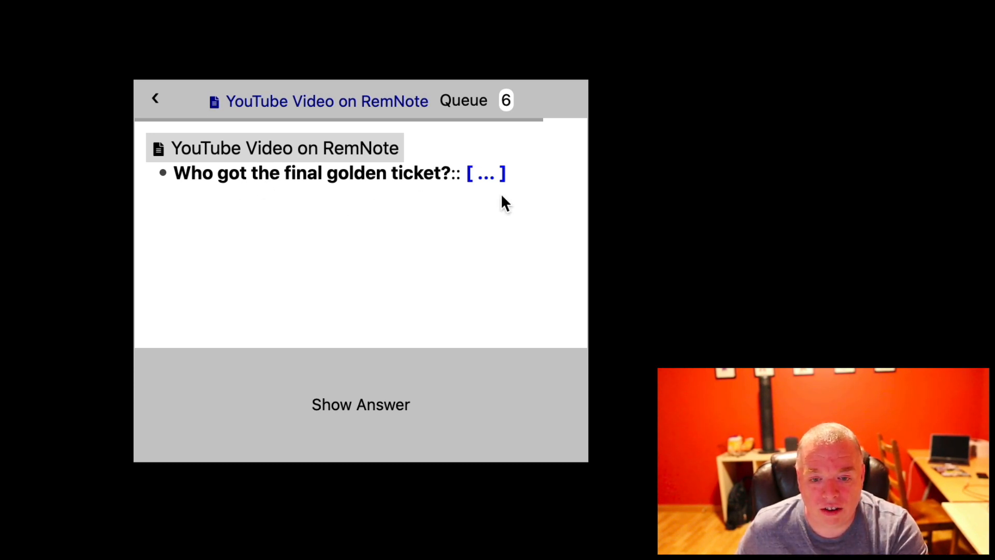
pyautogui.click(422, 400)
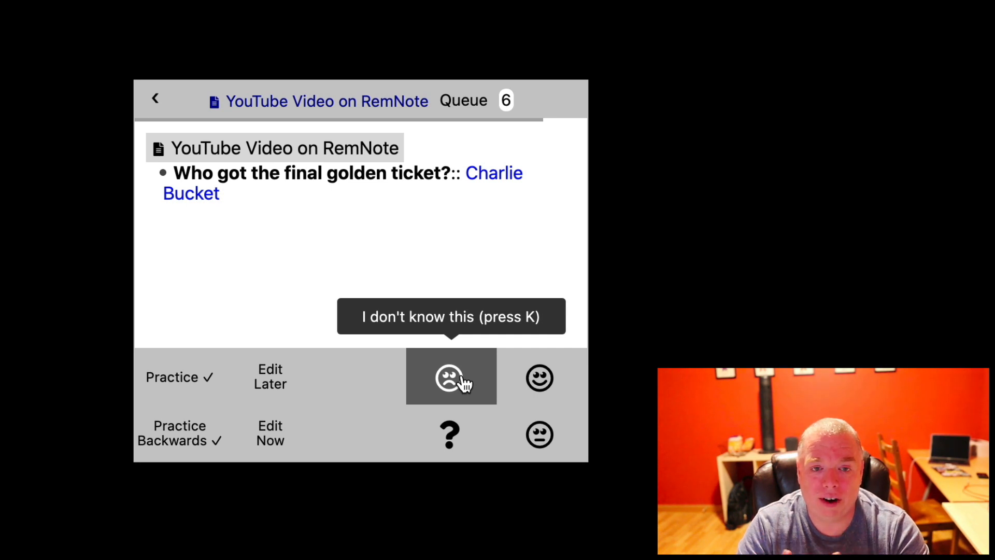
pyautogui.click(542, 376)
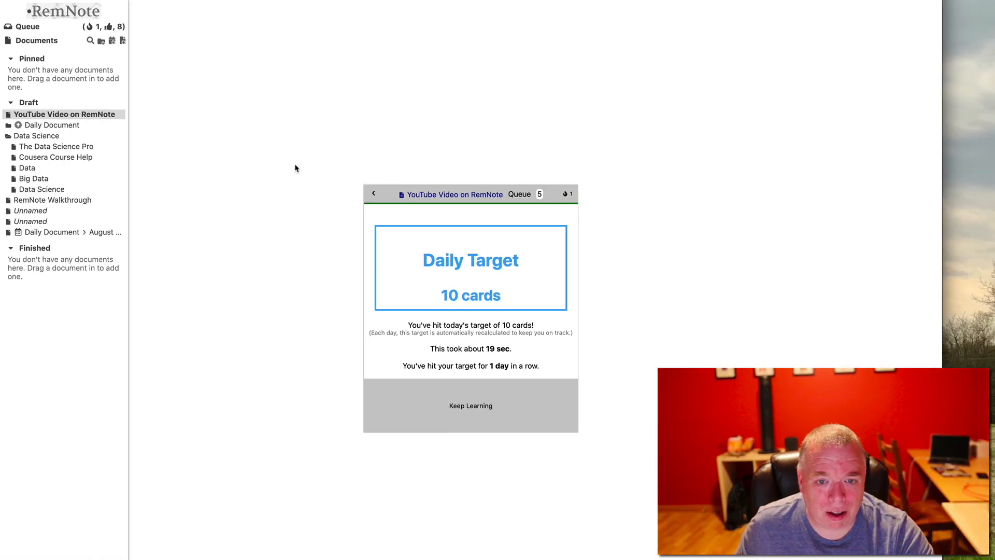
# Step: Leave the queue, open the Data Science document and start a new bullet at its end with a reference to the Big Data document
pyautogui.click(49, 116)
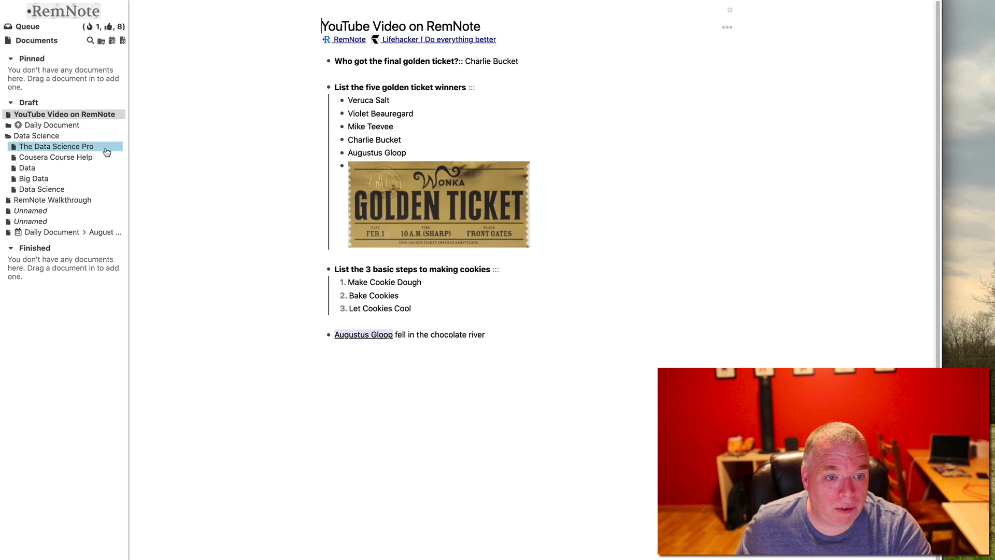
pyautogui.click(42, 191)
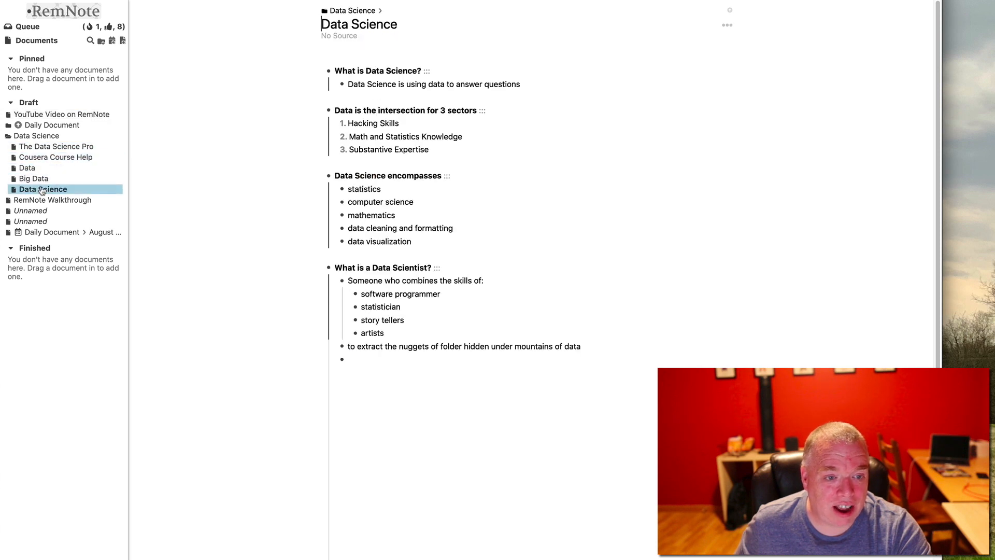
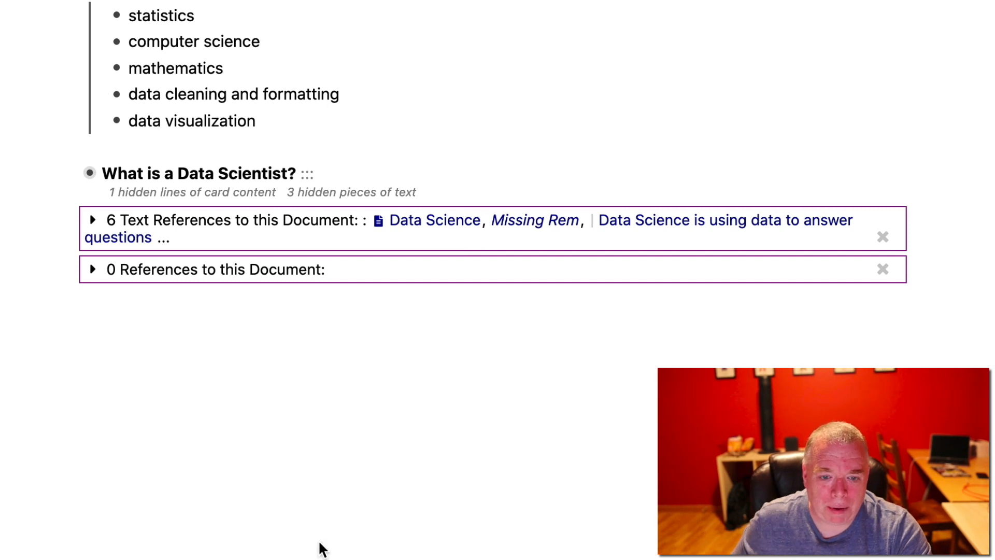
pyautogui.click(885, 318)
pyautogui.press('Return')
pyautogui.press('Return')
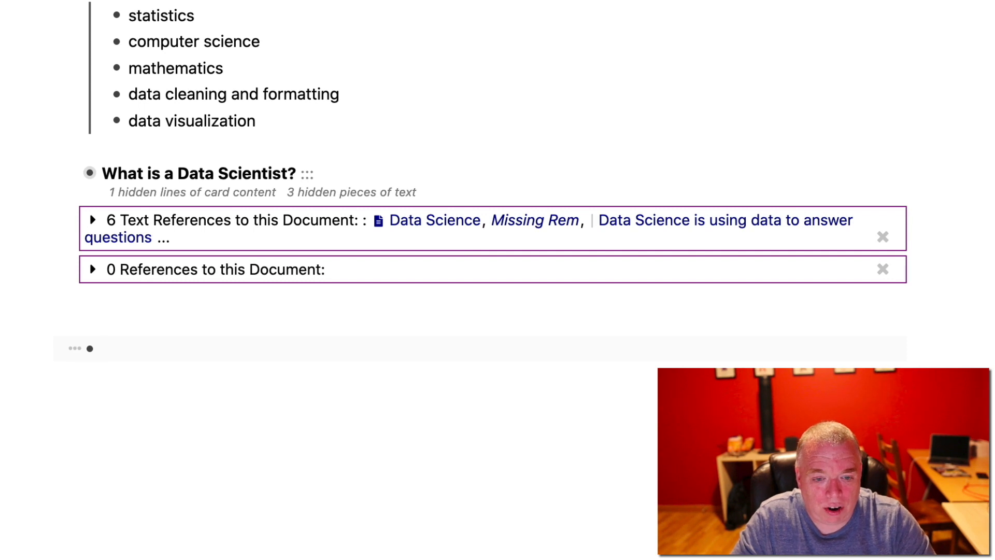
pyautogui.write('[[')
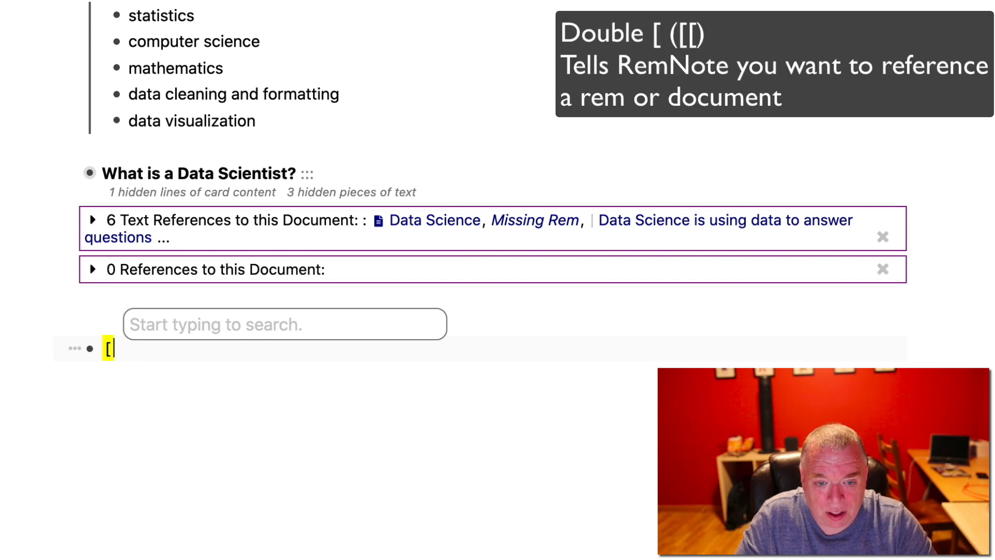
pyautogui.write('Big')
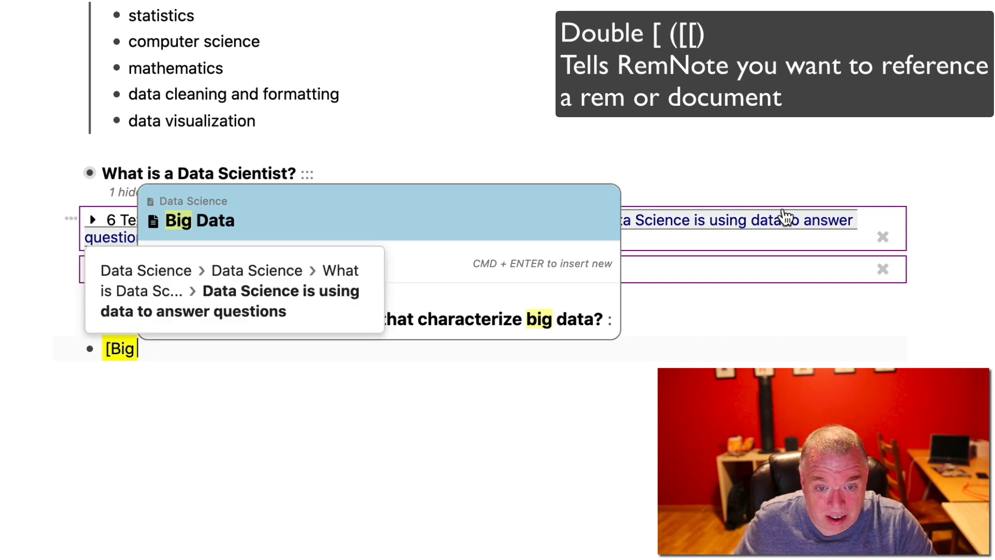
pyautogui.click(279, 217)
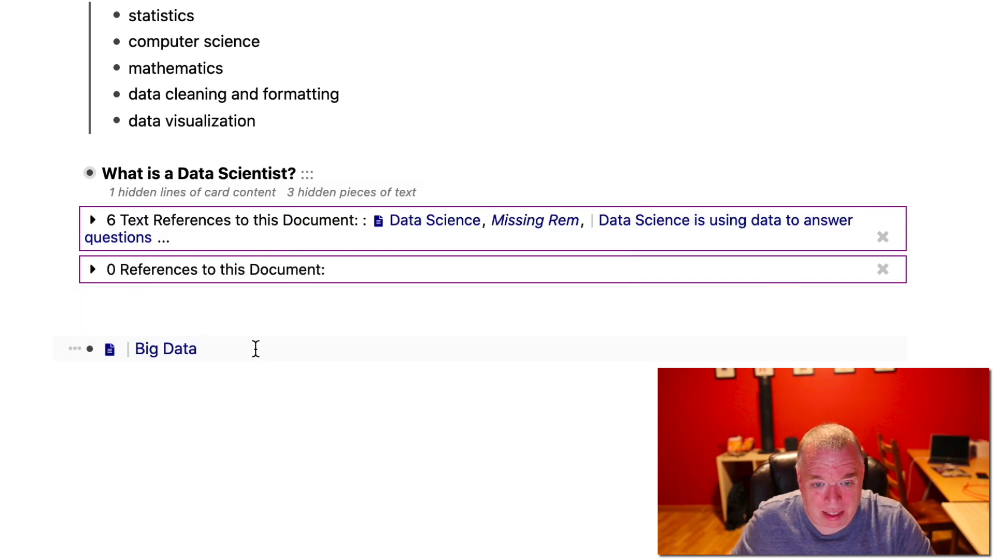
# Step: Complete the bullet after the Big Data reference with the text "is part of data science."
pyautogui.write('is part')
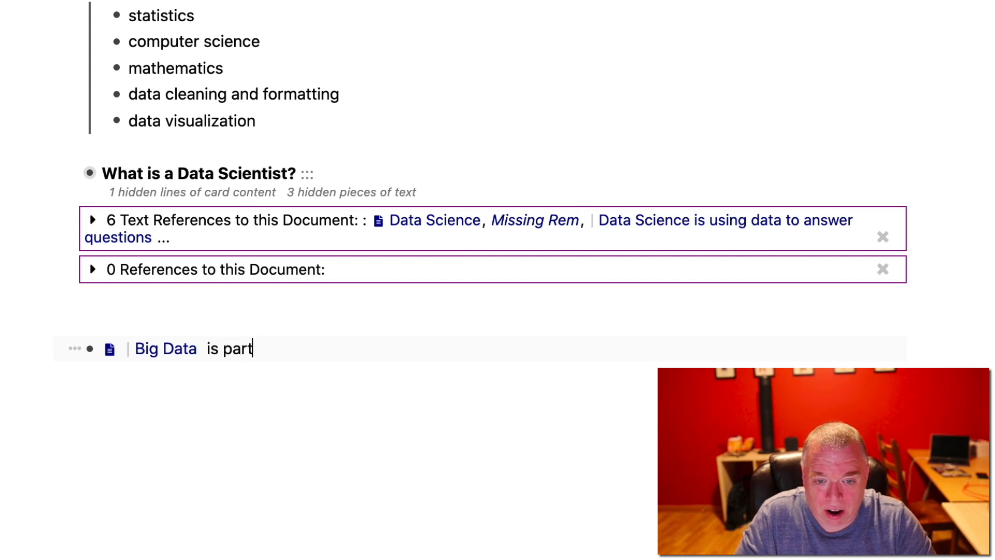
pyautogui.write(' of data sce')
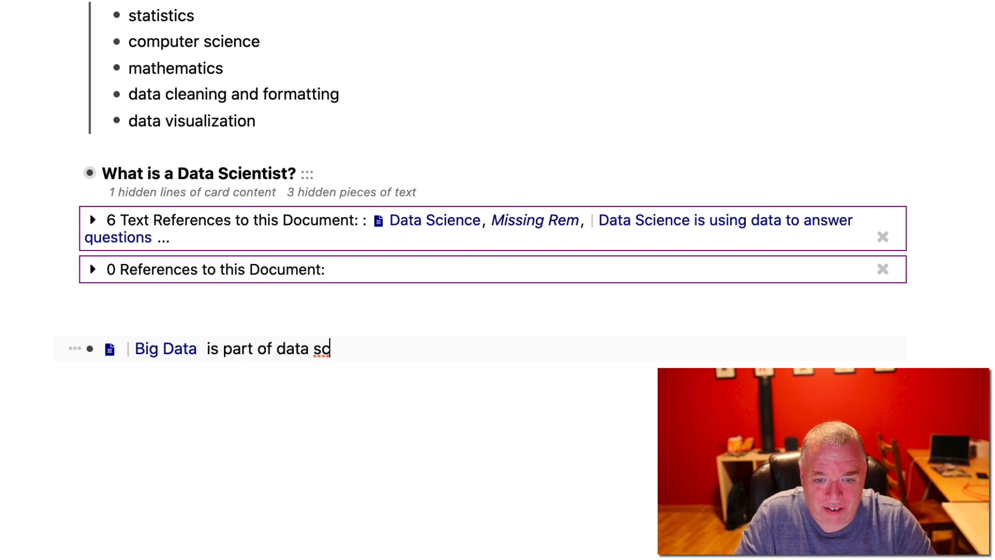
pyautogui.press('BackSpace')
pyautogui.write('ience.')
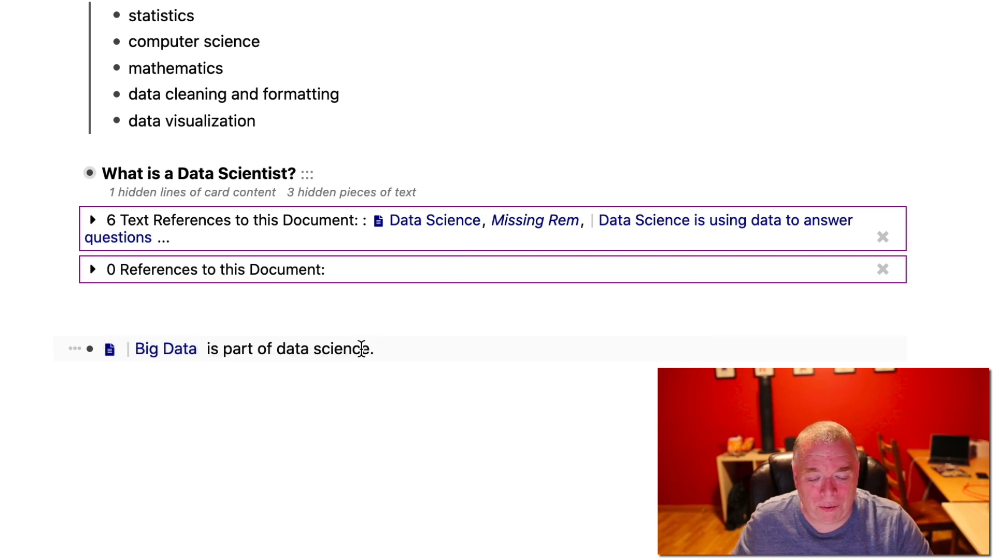
# Step: Follow the Big Data reference to view its document and return to the Data Science document
pyautogui.moveTo(173, 355)
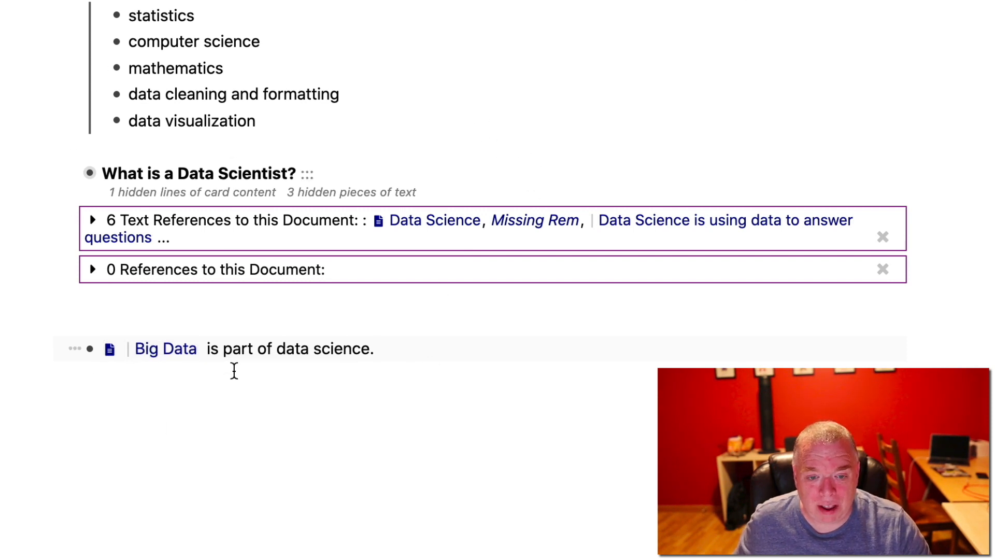
pyautogui.click(190, 357)
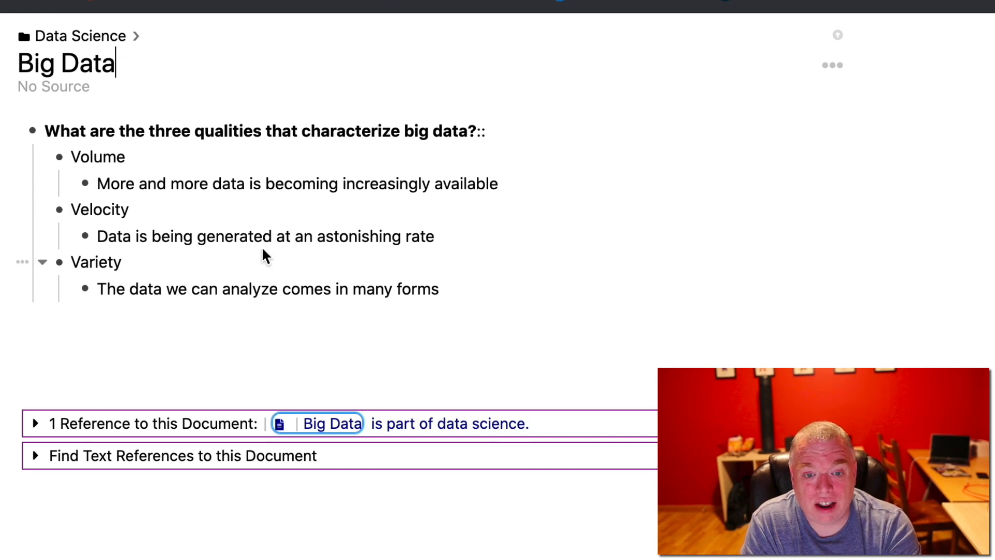
pyautogui.click(90, 37)
pyautogui.moveTo(64, 356)
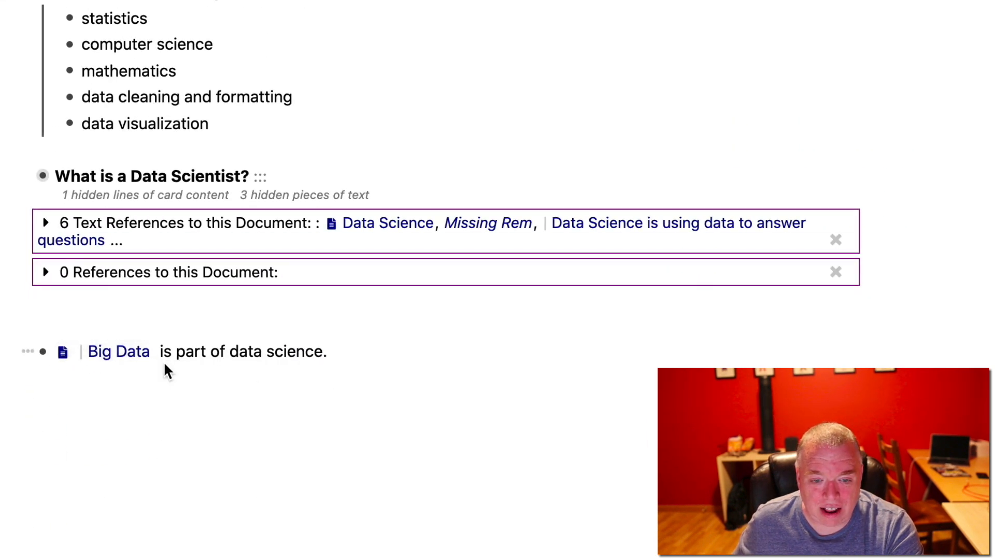
# Step: Add a bullet below the Big Data sentence referencing the Rem "Who got the final golden ticket?" and follow that reference to its source
pyautogui.click(368, 366)
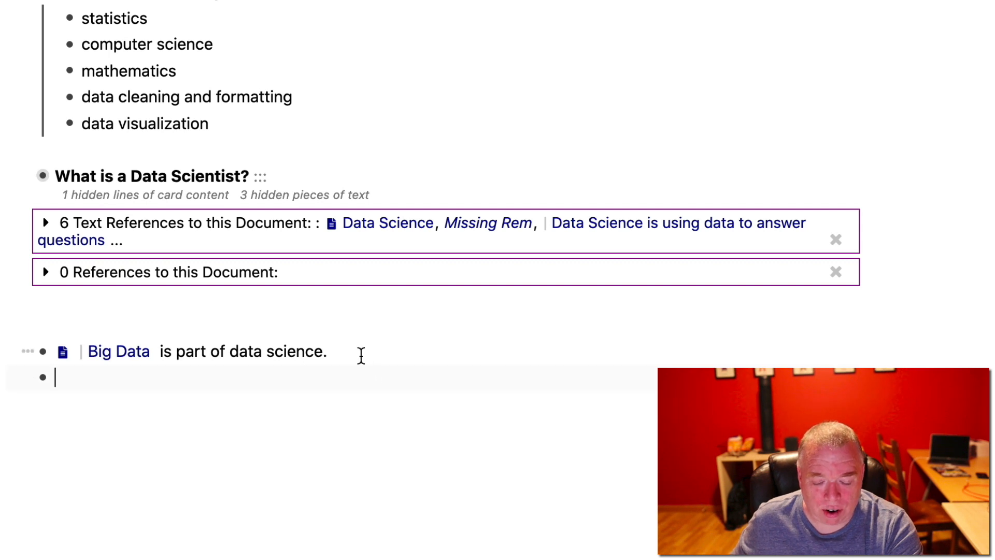
pyautogui.write('[')
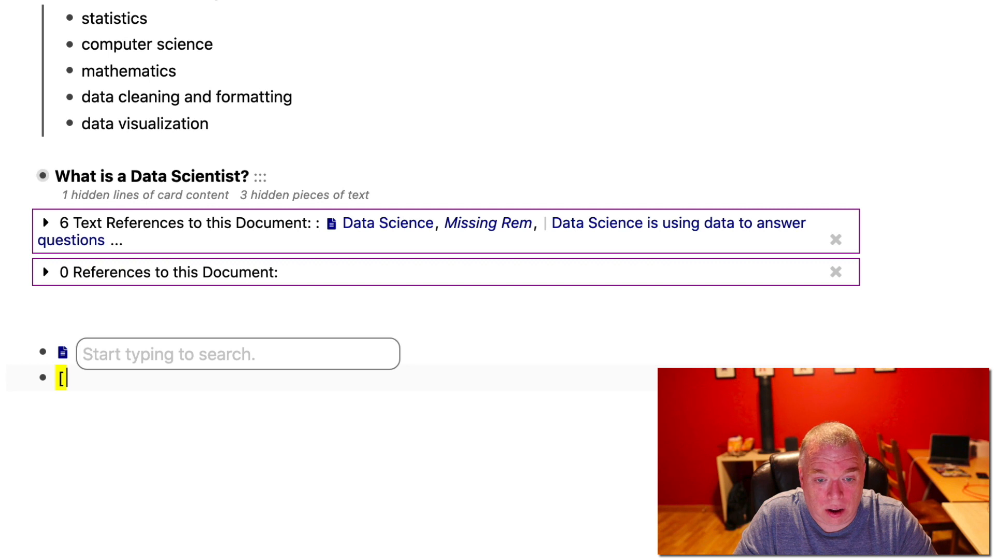
pyautogui.write('[who')
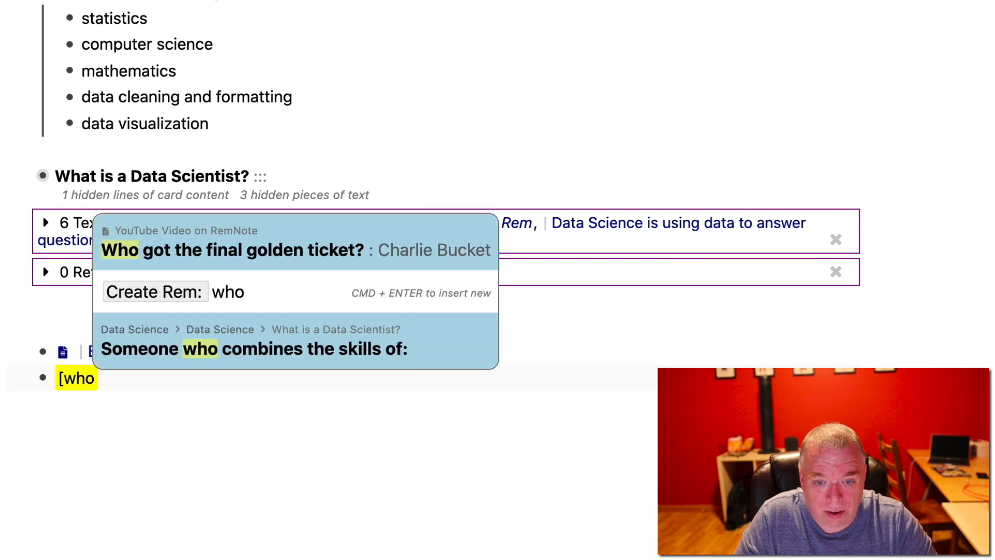
pyautogui.click(413, 240)
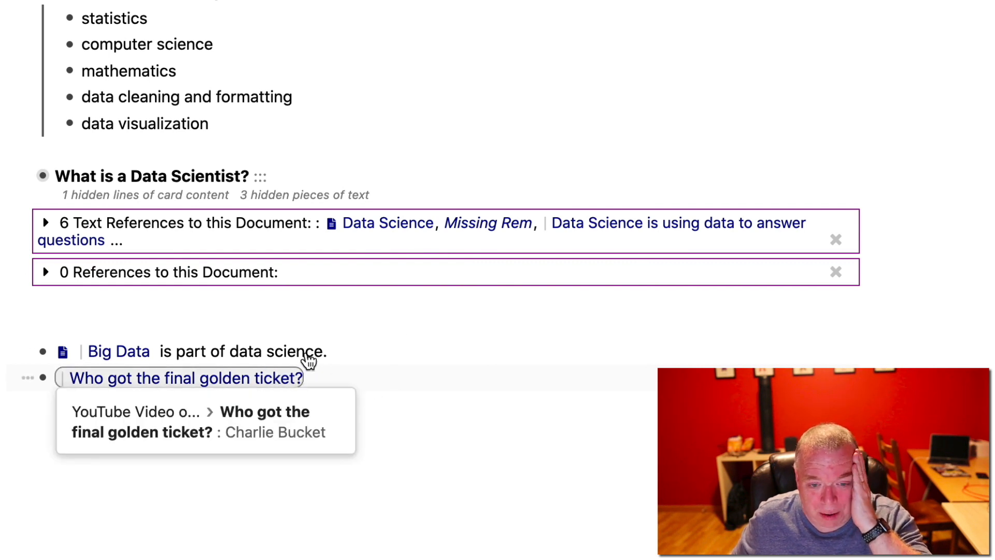
pyautogui.click(282, 381)
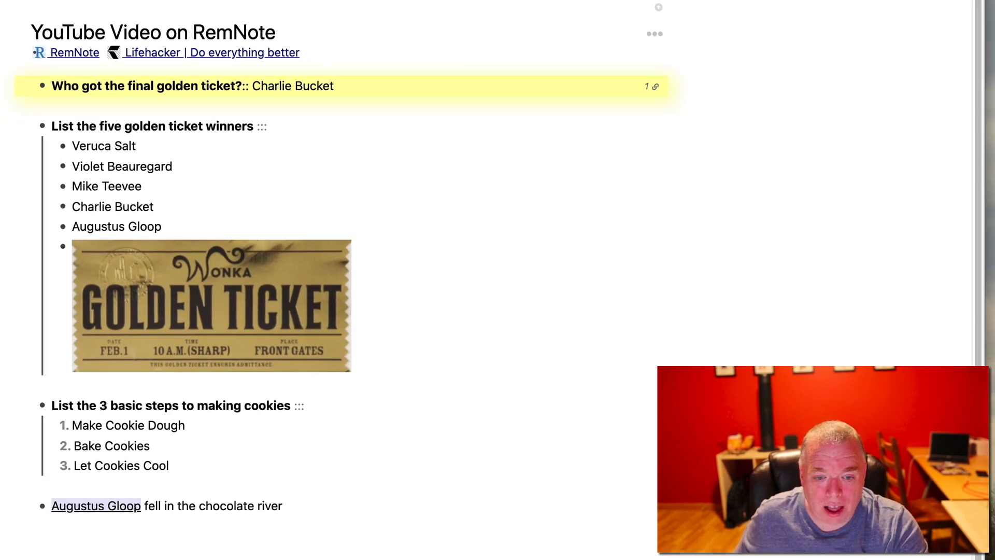
# Step: Tag the bullet about Augustus Gloop falling in the chocolate river with a new Wonka tag
pyautogui.click(306, 508)
pyautogui.write('#wonka')
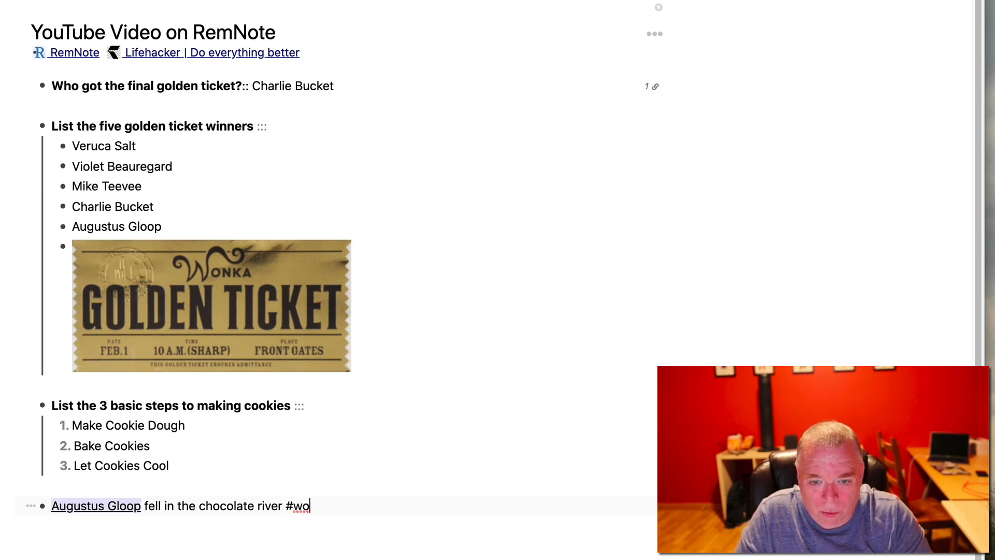
pyautogui.press('BackSpace')
pyautogui.press('BackSpace')
pyautogui.press('BackSpace')
pyautogui.press('BackSpace')
pyautogui.press('BackSpace')
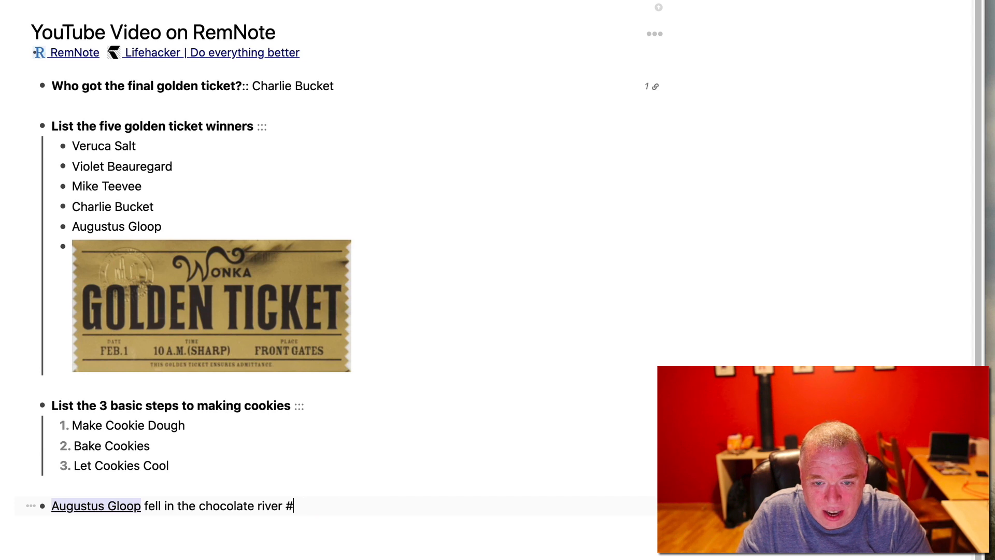
pyautogui.write('wo')
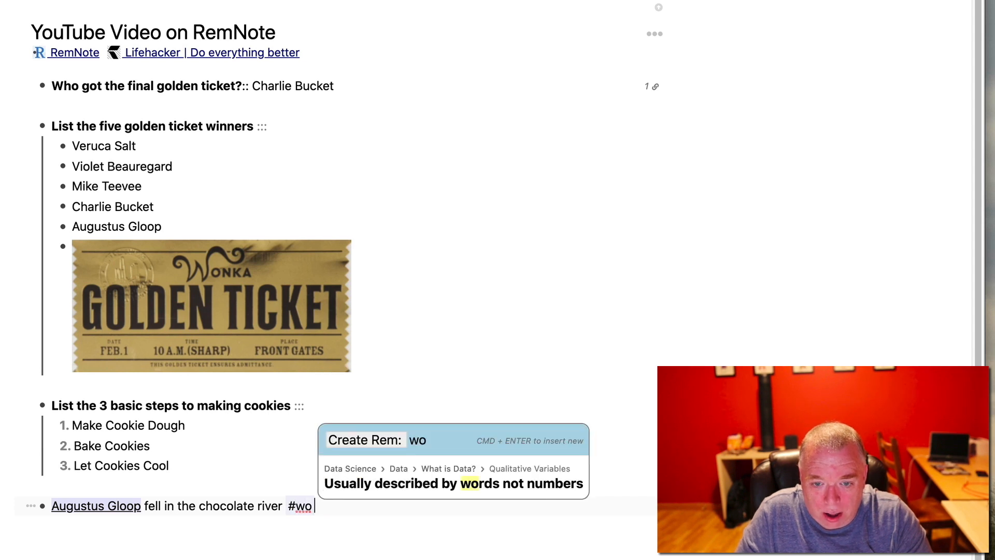
pyautogui.write('nka')
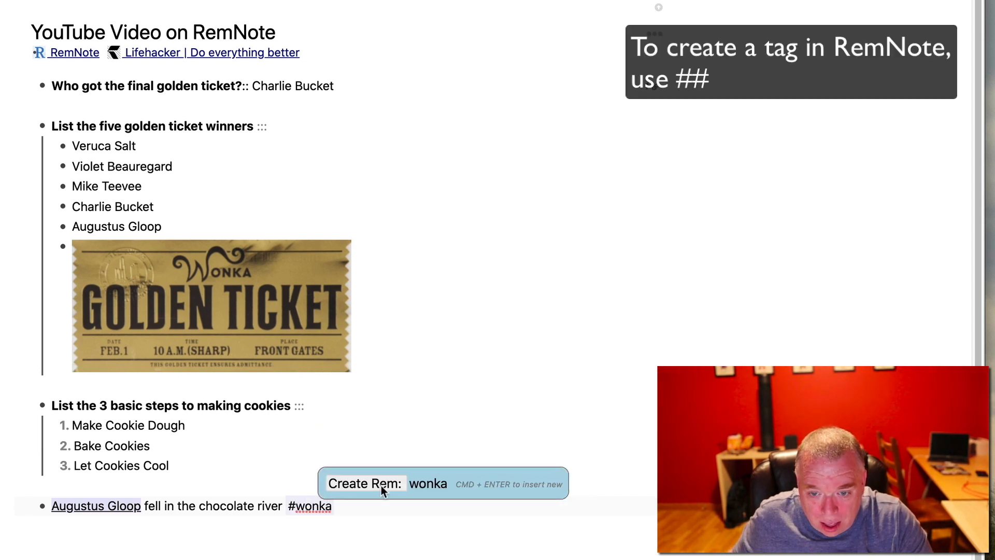
pyautogui.click(413, 483)
pyautogui.moveTo(634, 511)
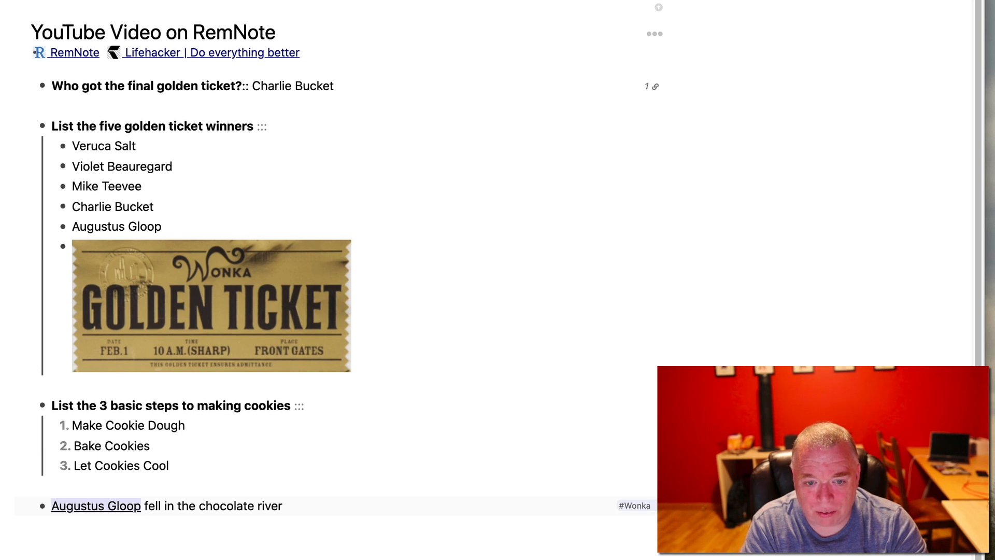
# Step: Tag the "List the five golden ticket winners" Rem with the existing Wonka tag
pyautogui.click(419, 124)
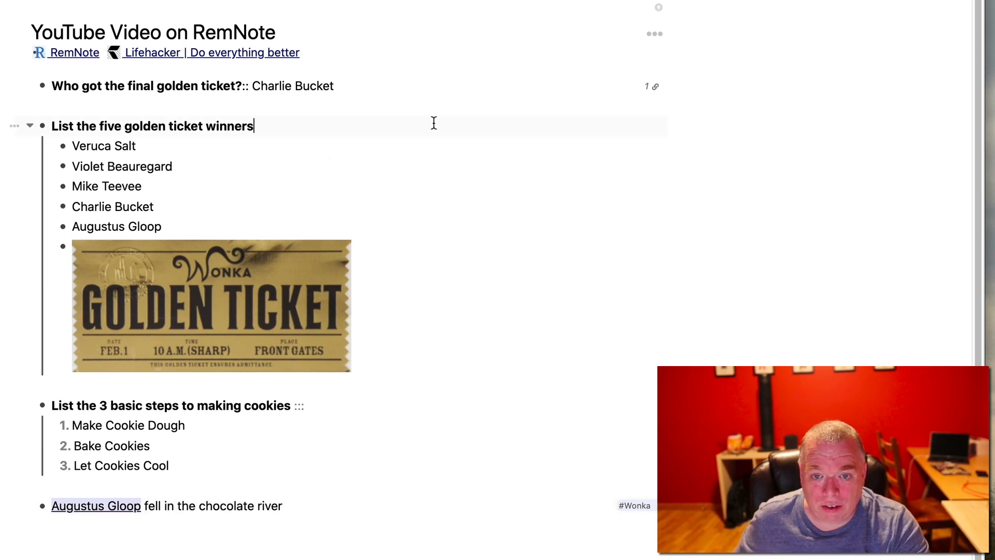
pyautogui.write('#')
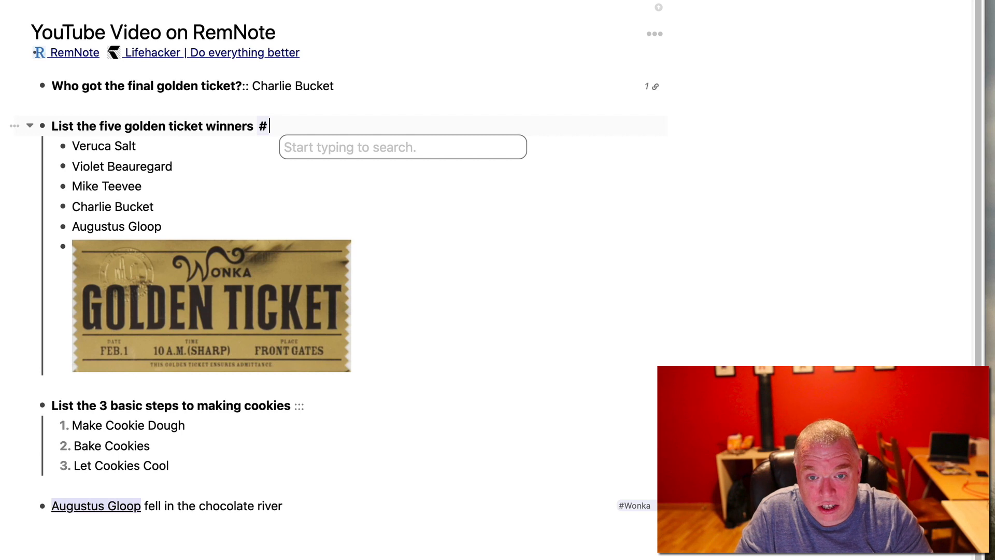
pyautogui.write('wonk')
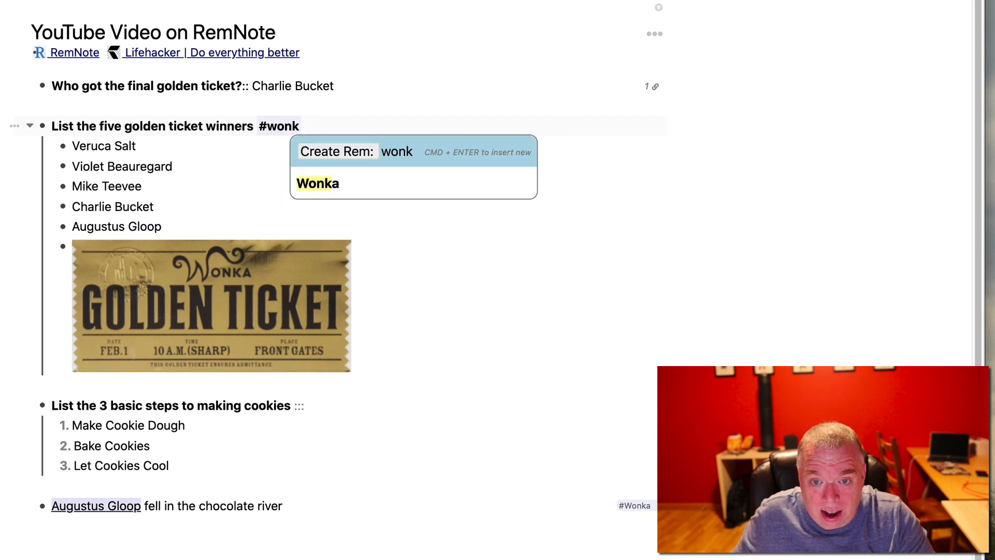
pyautogui.click(368, 183)
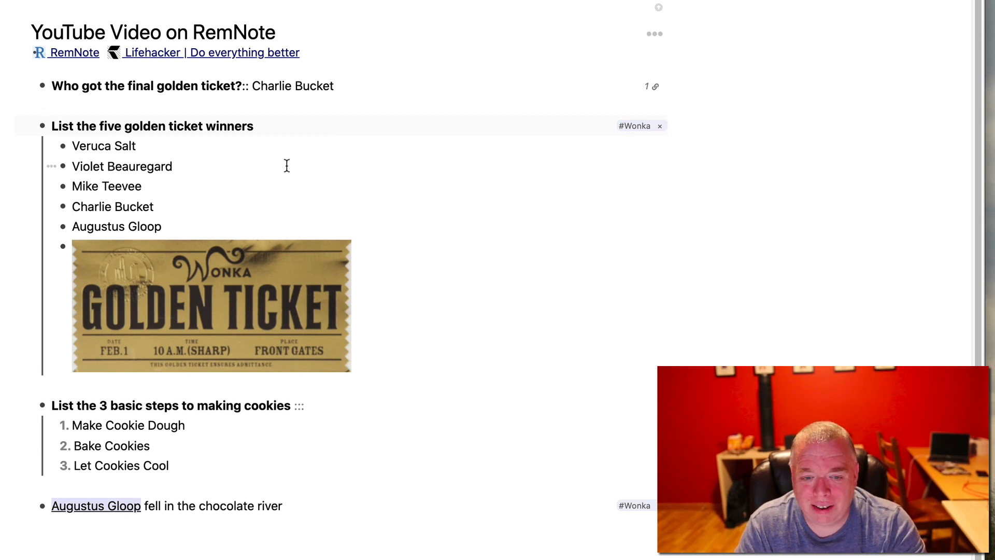
# Step: Open the Wonka tag's page and preview the Rems that carry the tag
pyautogui.click(633, 127)
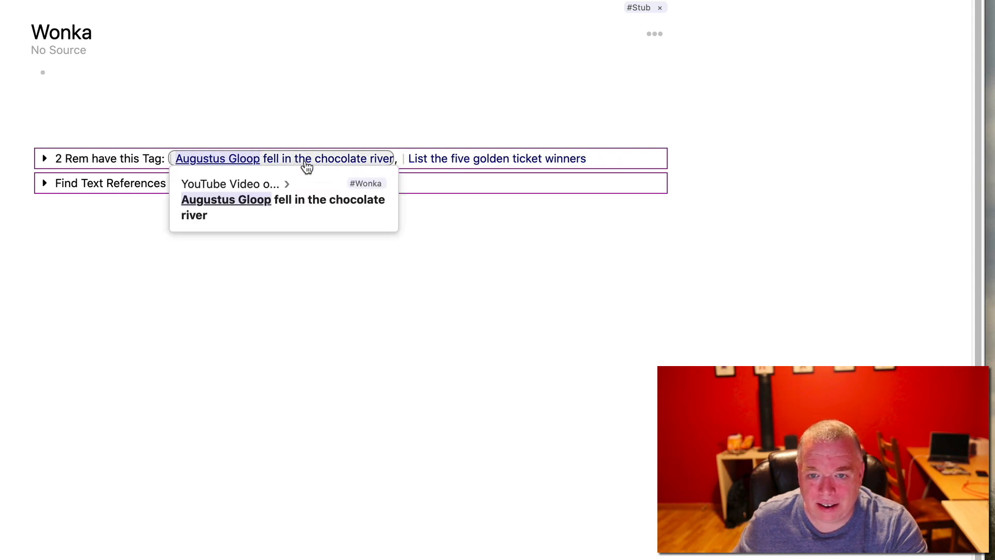
pyautogui.moveTo(497, 169)
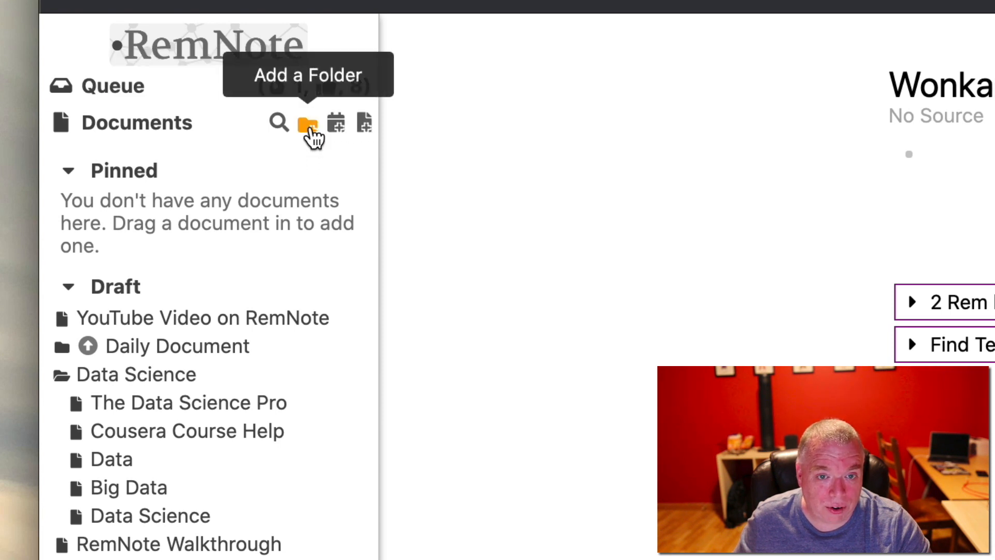
# Step: Create a folder named "Wonka Folder" and move the "YouTube Video on RemNote" document into it
pyautogui.click(313, 136)
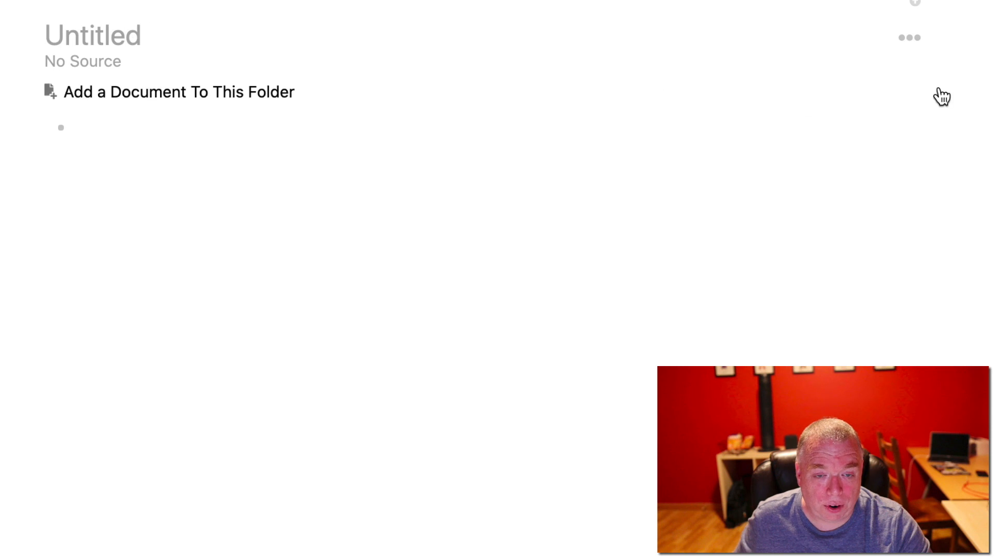
pyautogui.write('Wonka Folder')
pyautogui.press('Return')
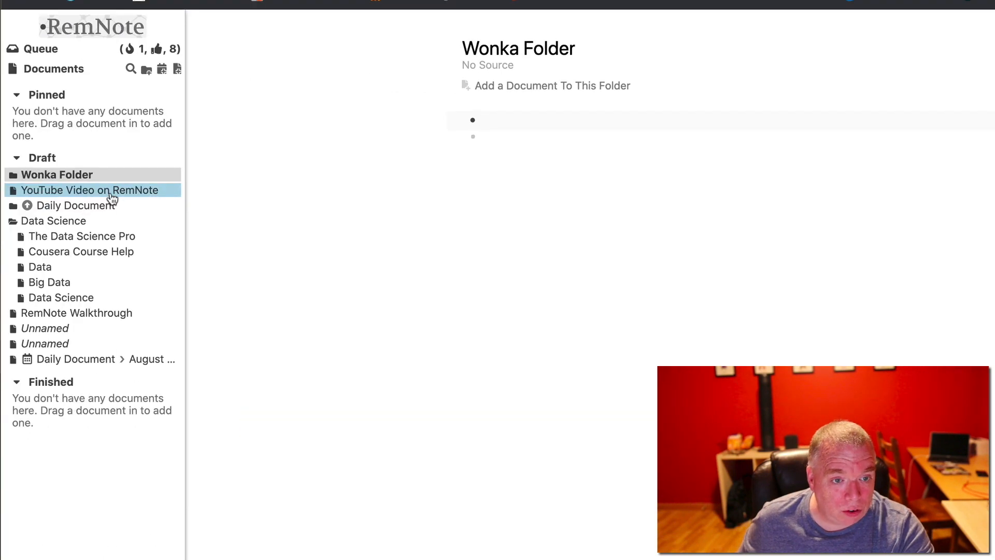
pyautogui.moveTo(110, 194); pyautogui.dragTo(114, 179)
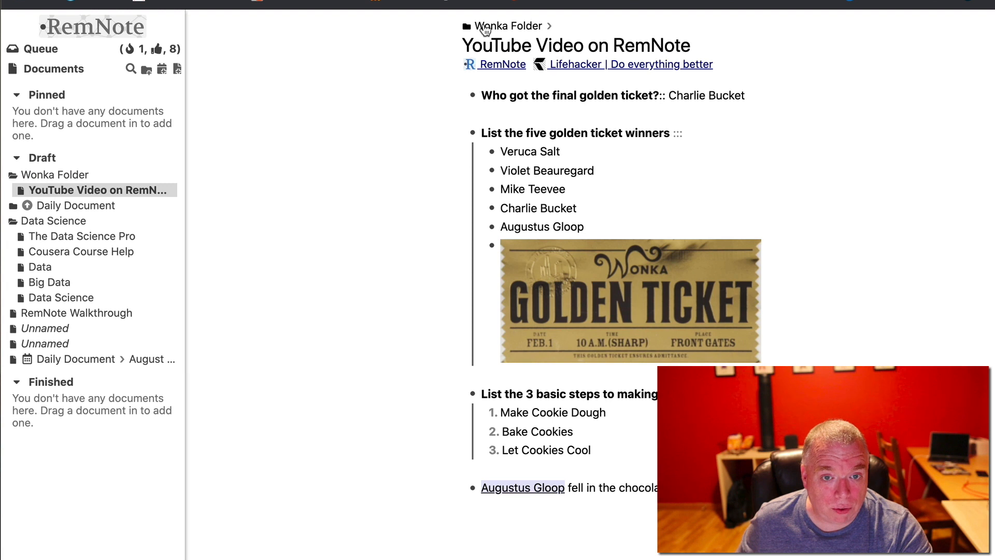
# Step: View the contents of Wonka Folder and reopen the "YouTube Video on RemNote" document inside it
pyautogui.click(485, 27)
pyautogui.doubleClick(612, 117)
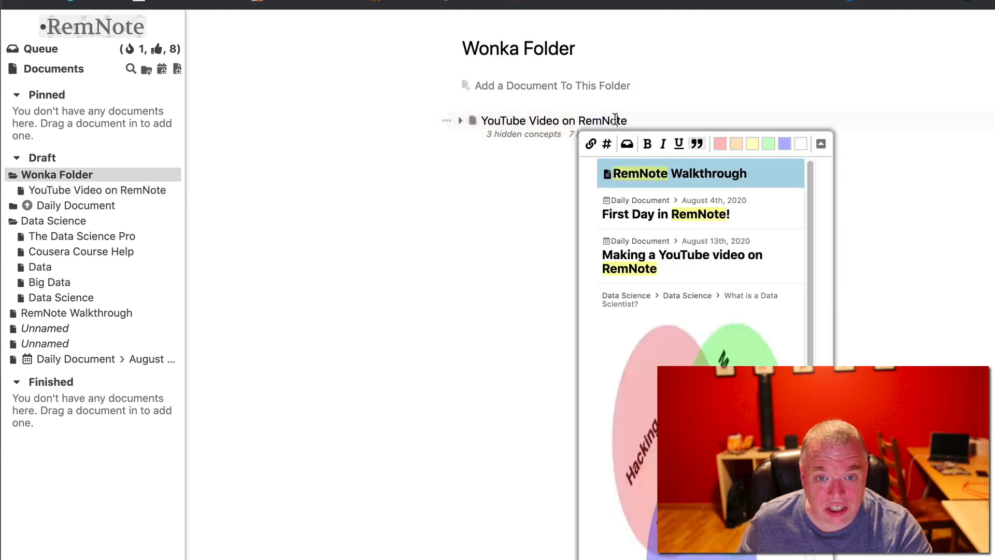
pyautogui.click(616, 120)
pyautogui.click(472, 123)
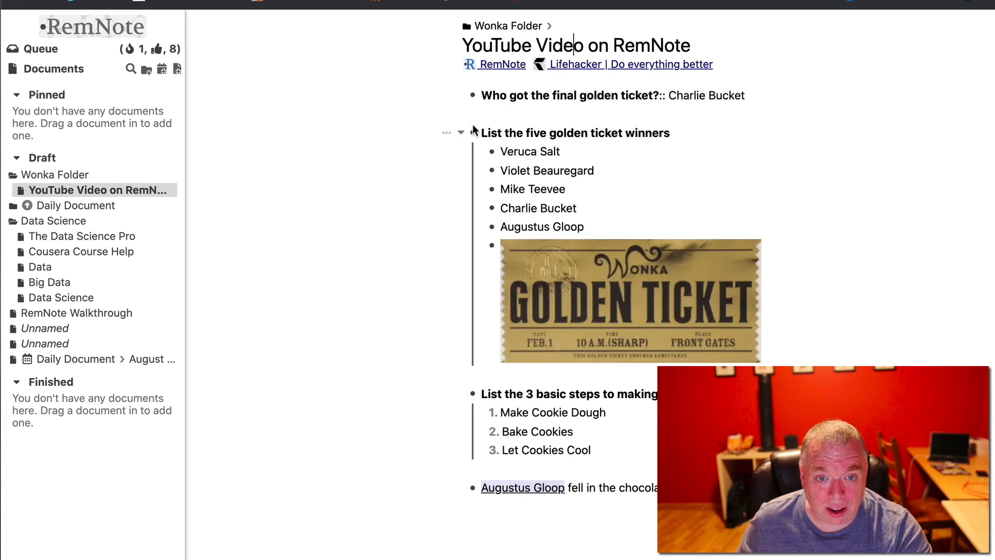
# Step: Rename the "YouTube Video on RemNote" document to "Wonka Trivia", leaving no extra empty bullet under the title
pyautogui.moveTo(690, 40); pyautogui.dragTo(463, 38)
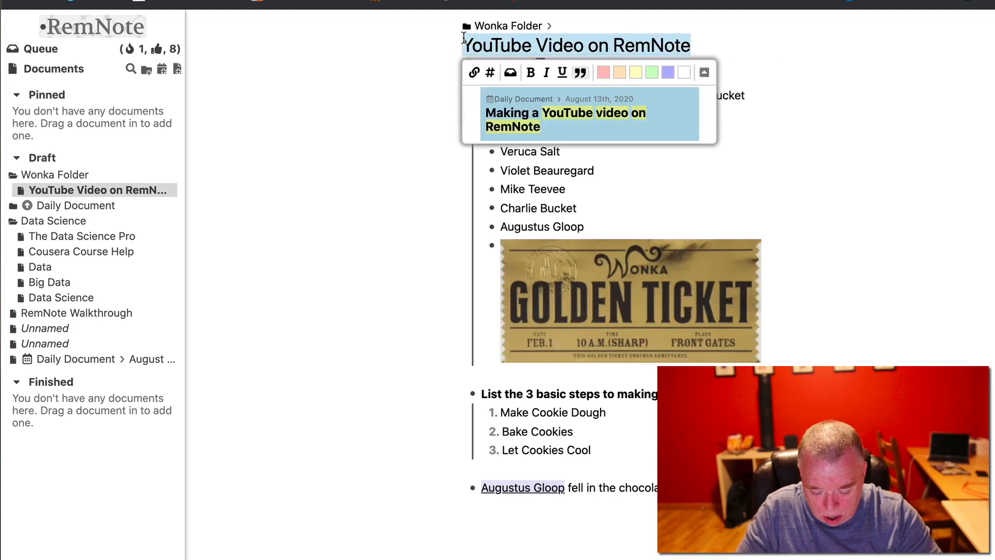
pyautogui.write('Wonka TR')
pyautogui.press('BackSpace')
pyautogui.write('rivia')
pyautogui.press('Return')
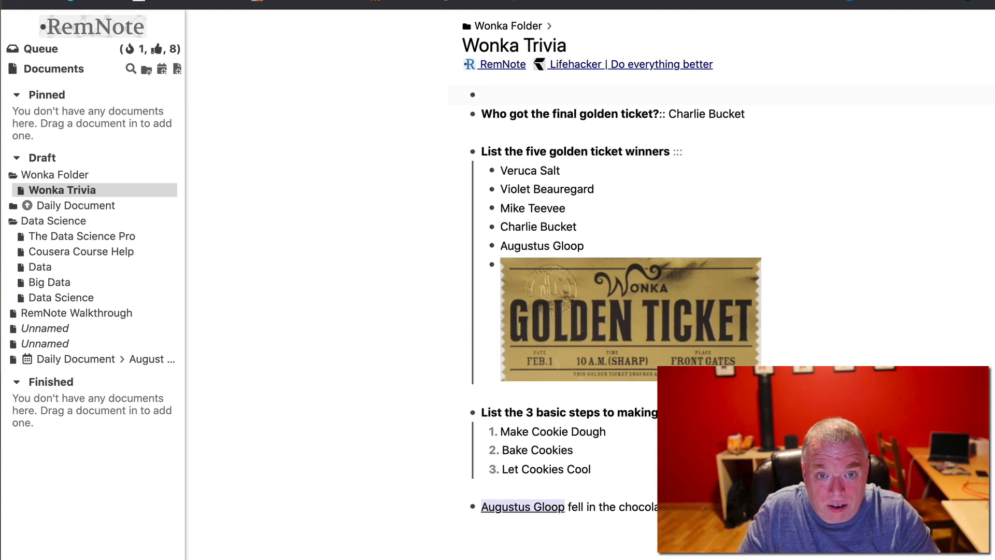
pyautogui.press('BackSpace')
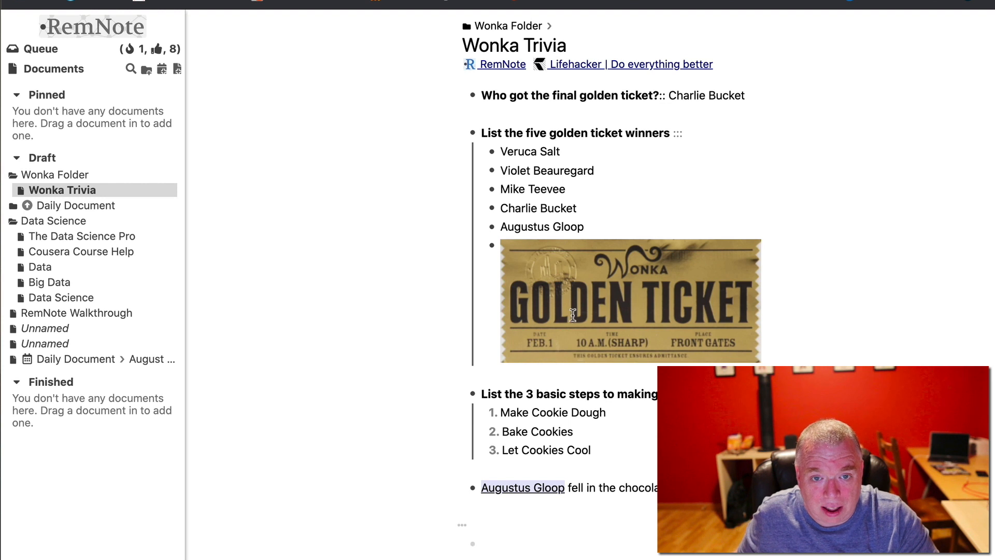